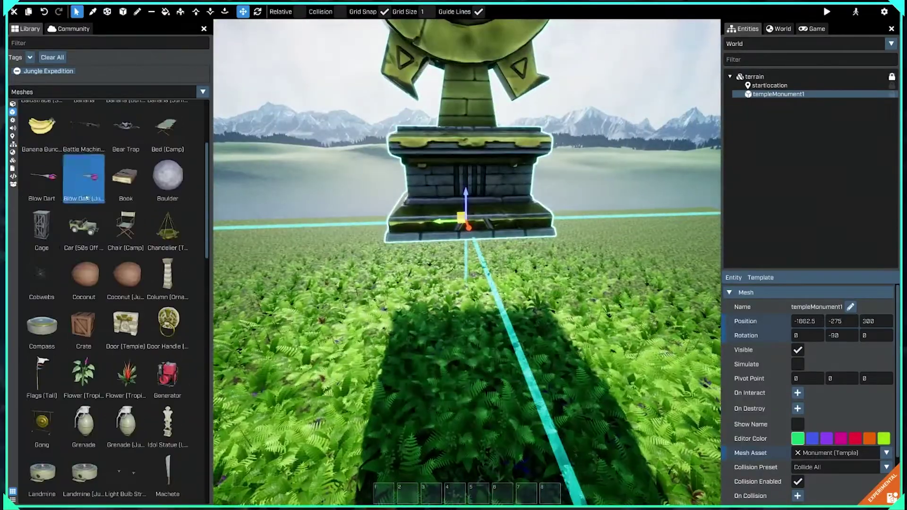
Fill the hotbar with the temple door, two jungle rocks, the jungle tree and sacred chest
{"action": "scroll", "coordinate": [87, 198], "scroll_direction": "down", "scroll_amount": 5}
{"action": "left_click", "coordinate": [126, 307]}
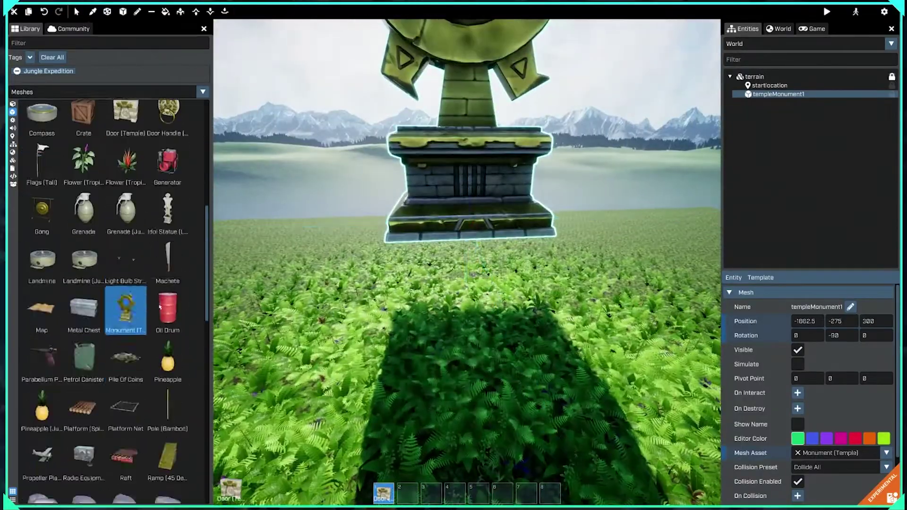
{"action": "left_click", "coordinate": [83, 345]}
{"action": "left_click", "coordinate": [126, 319]}
{"action": "scroll", "coordinate": [95, 331], "scroll_direction": "down", "scroll_amount": 5}
{"action": "left_click", "coordinate": [44, 360]}
{"action": "scroll", "coordinate": [94, 331], "scroll_direction": "down", "scroll_amount": 1}
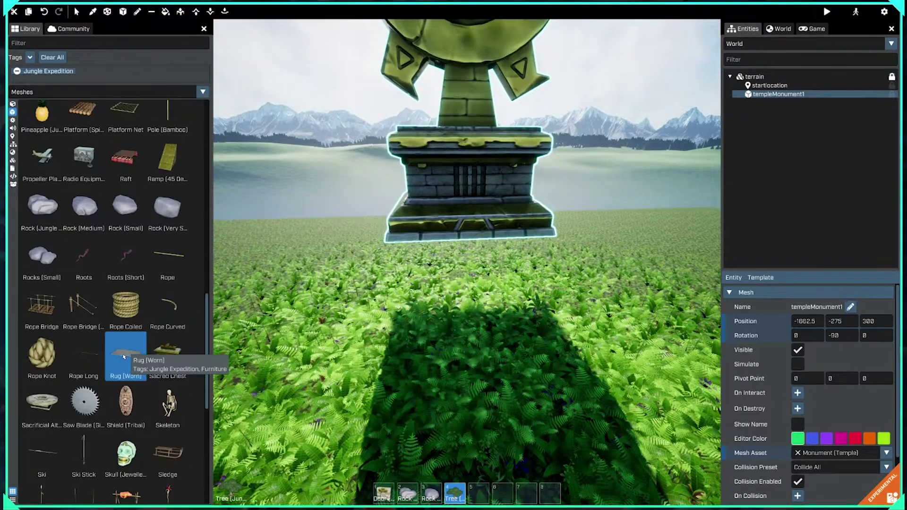
{"action": "left_click", "coordinate": [125, 288]}
Draw the lower Brick (Temple) slab over the platform footprint, 8 voxels high
{"action": "left_click", "coordinate": [12, 104]}
{"action": "left_click", "coordinate": [41, 227]}
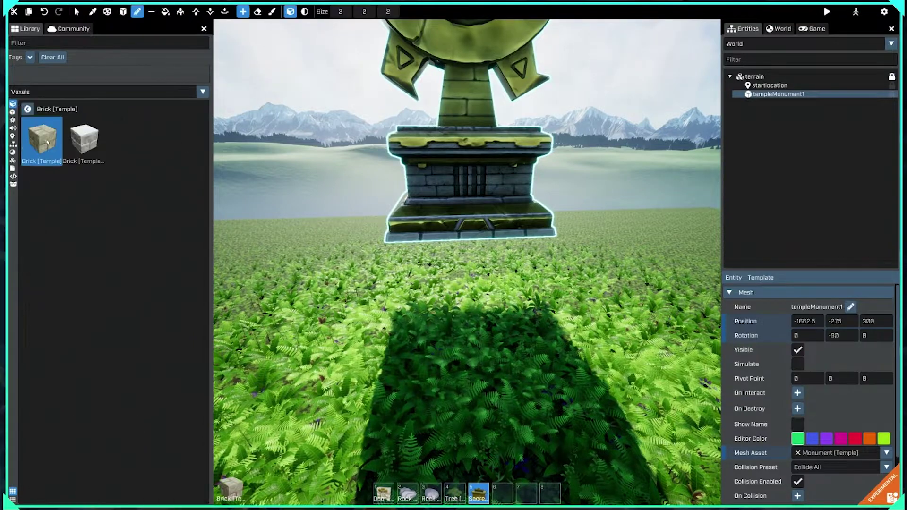
{"action": "left_click", "coordinate": [43, 139]}
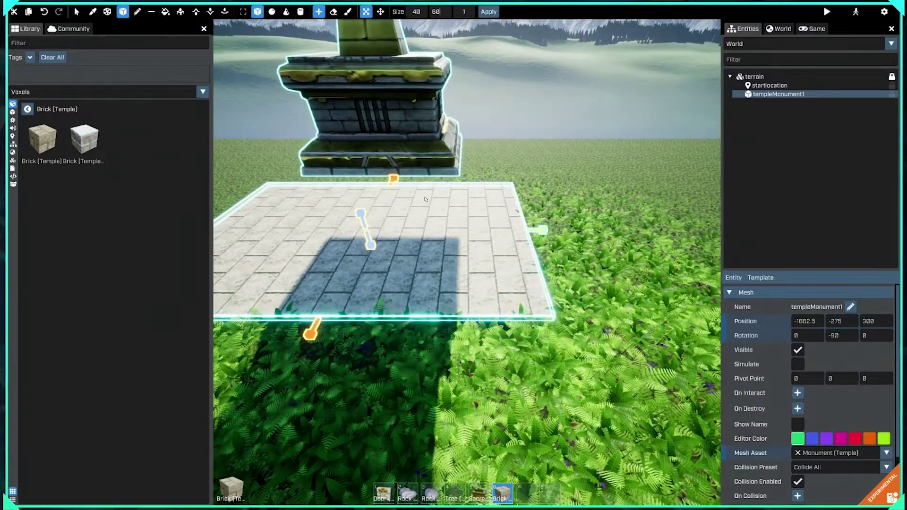
{"action": "right_click_drag", "start_coordinate": [425, 199], "coordinate": [425, 179]}
{"action": "key", "text": "Tab"}
{"action": "type", "text": "8"}
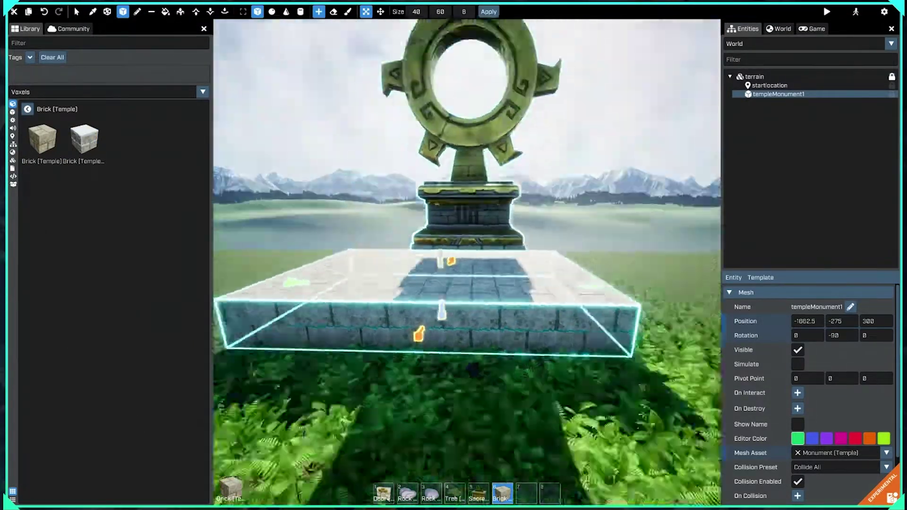
{"action": "type", "text": "w"}
Build a smaller upper brick tier and centre the monument on top of it
{"action": "right_click_drag", "start_coordinate": [468, 255], "coordinate": [331, 255]}
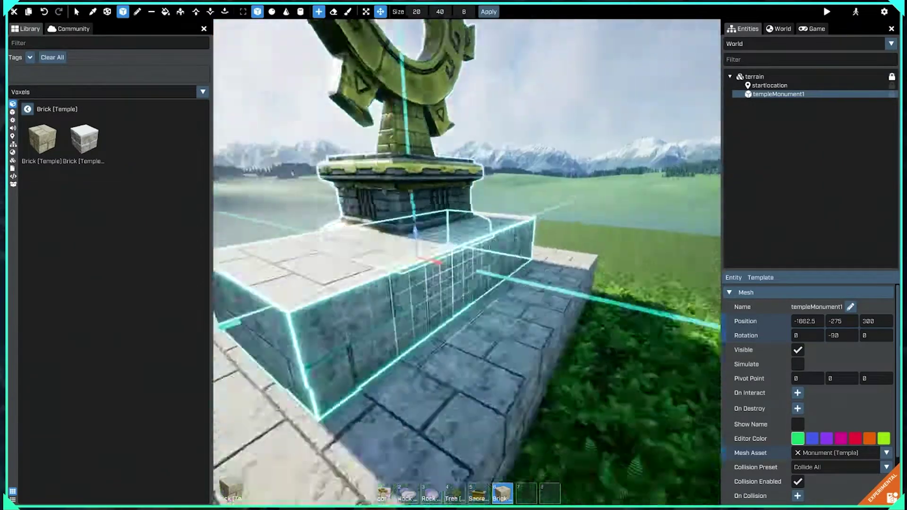
{"action": "key", "text": "Return"}
{"action": "right_click_drag", "start_coordinate": [425, 235], "coordinate": [462, 234]}
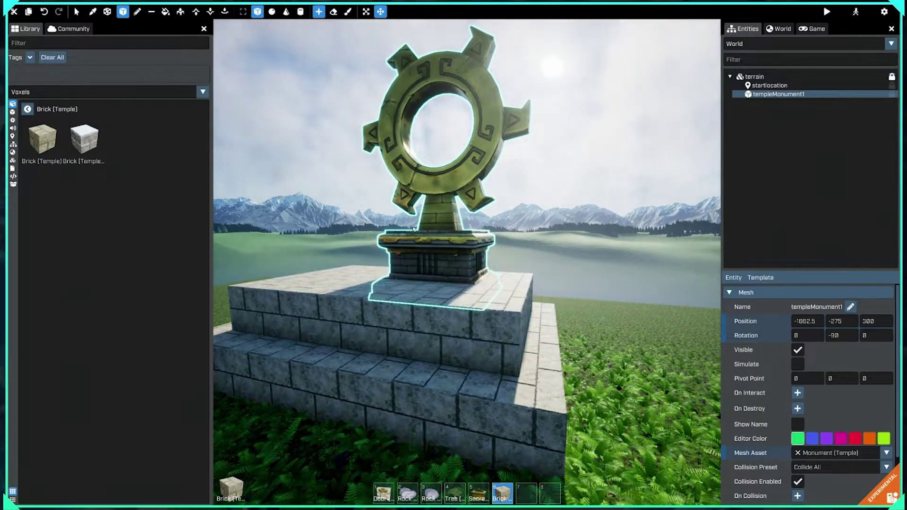
{"action": "left_click_drag", "start_coordinate": [418, 272], "coordinate": [431, 258]}
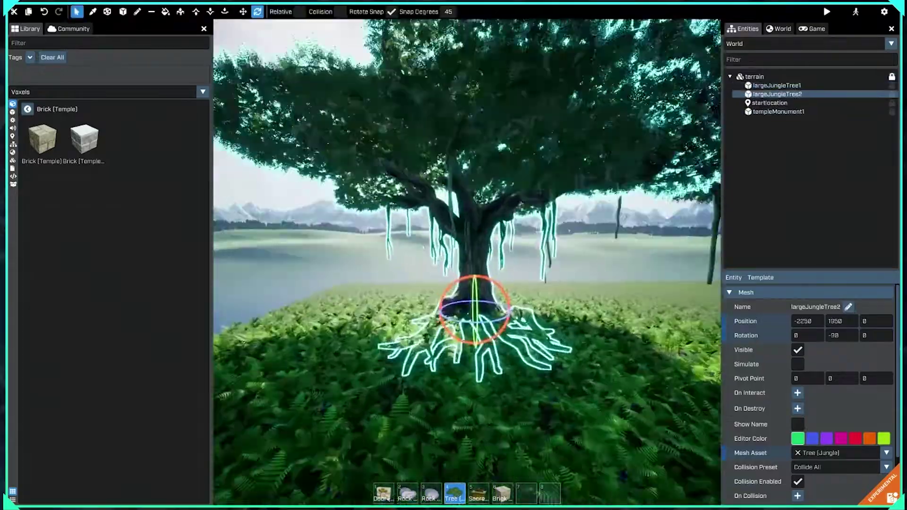
Tilt the view up and fly to the first newly planted jungle tree
{"action": "right_click_drag", "start_coordinate": [424, 247], "coordinate": [468, 277]}
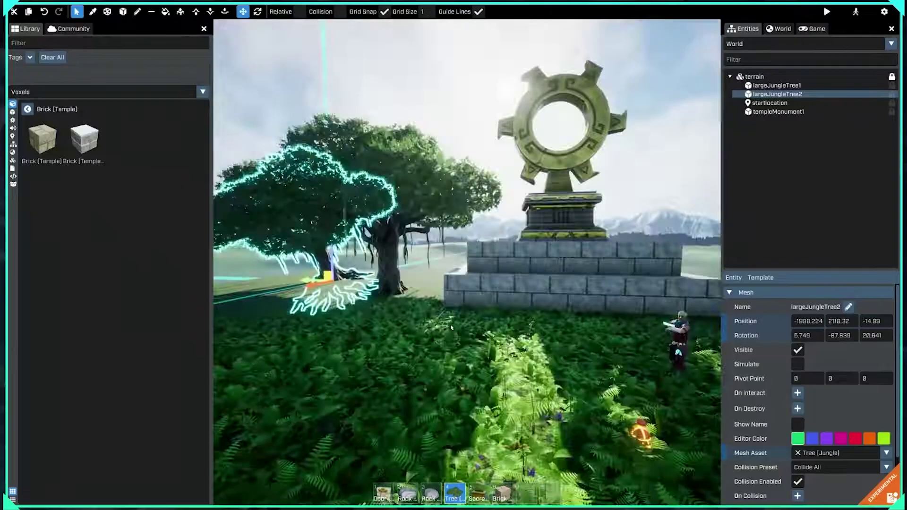
{"action": "double_click", "coordinate": [451, 327]}
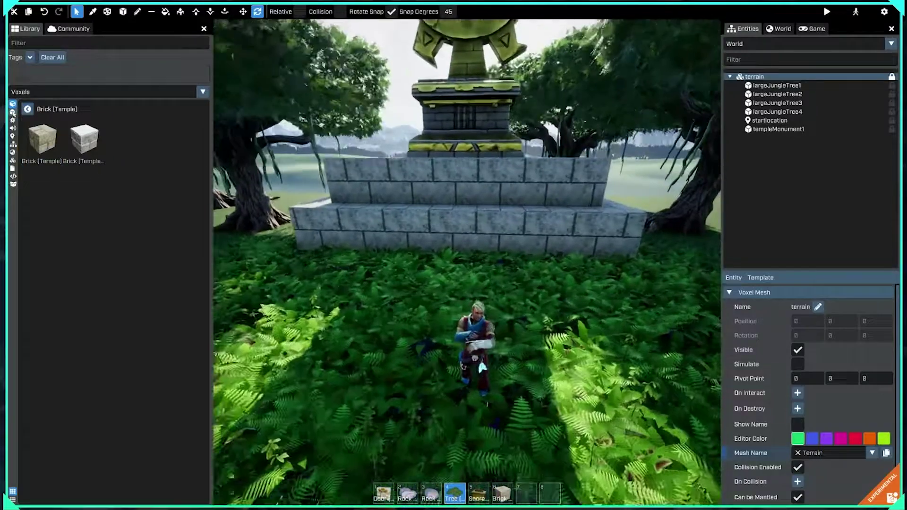
Pick Brick Sandstone for the path and place a Column (Ornate) from Jungle Expedition items
{"action": "left_click", "coordinate": [12, 112]}
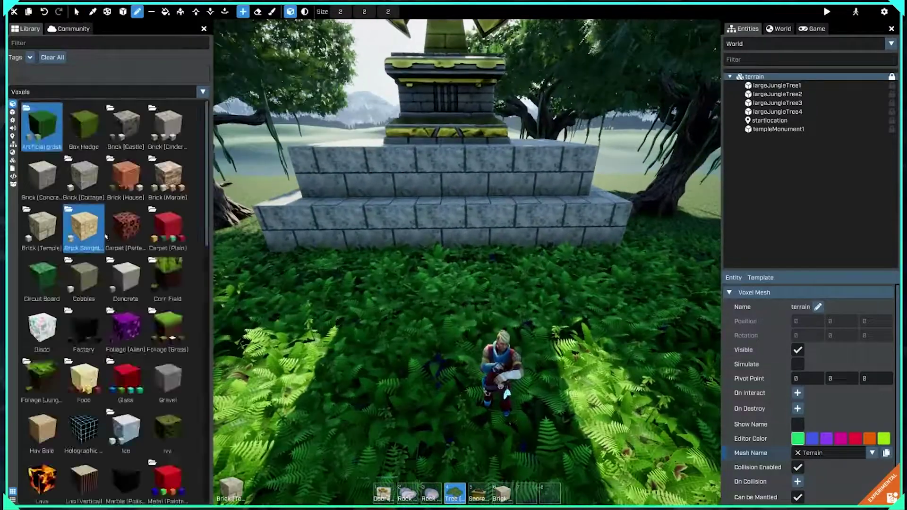
{"action": "left_click", "coordinate": [80, 223]}
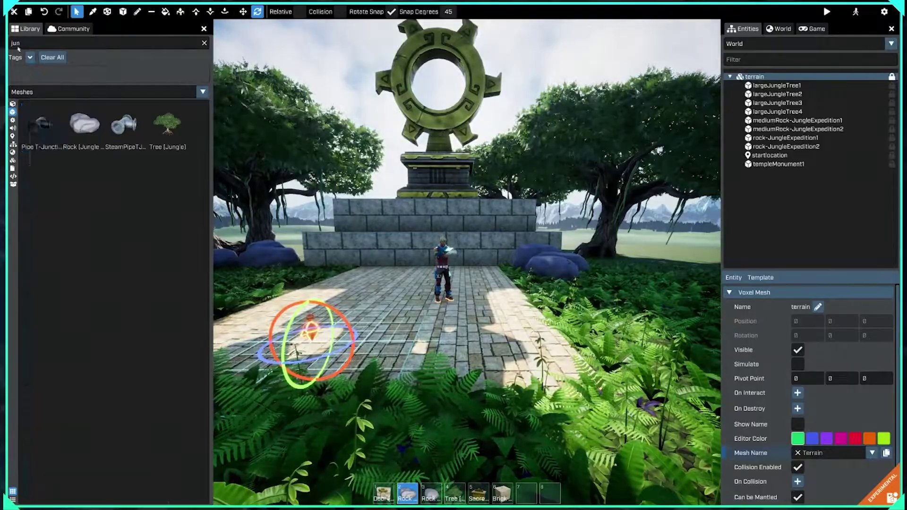
{"action": "left_click", "coordinate": [29, 57]}
{"action": "left_click", "coordinate": [29, 137]}
{"action": "left_click_drag", "start_coordinate": [168, 243], "coordinate": [532, 363]}
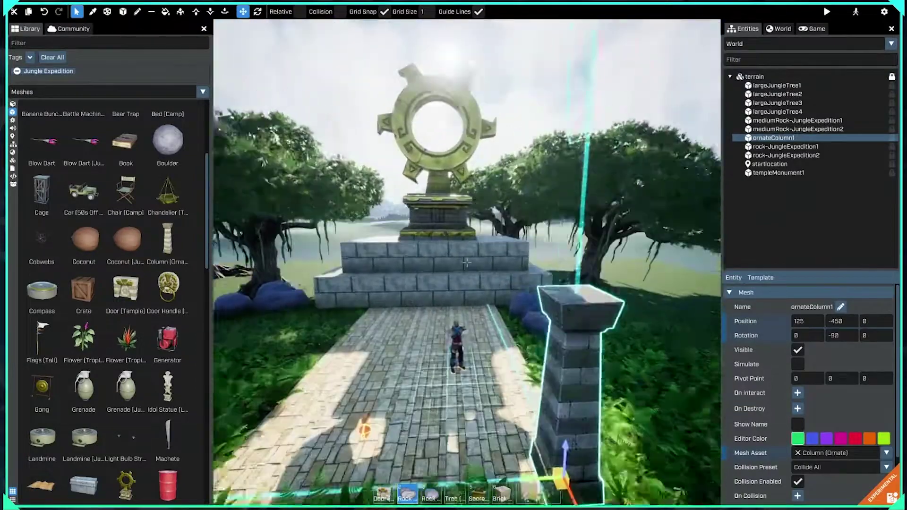
Search 'pan' and set Gold Pan (Jumbo) on top of the ornate column
{"action": "scroll", "coordinate": [166, 284], "scroll_direction": "down", "scroll_amount": 5}
{"action": "scroll", "coordinate": [170, 245], "scroll_direction": "up", "scroll_amount": 10}
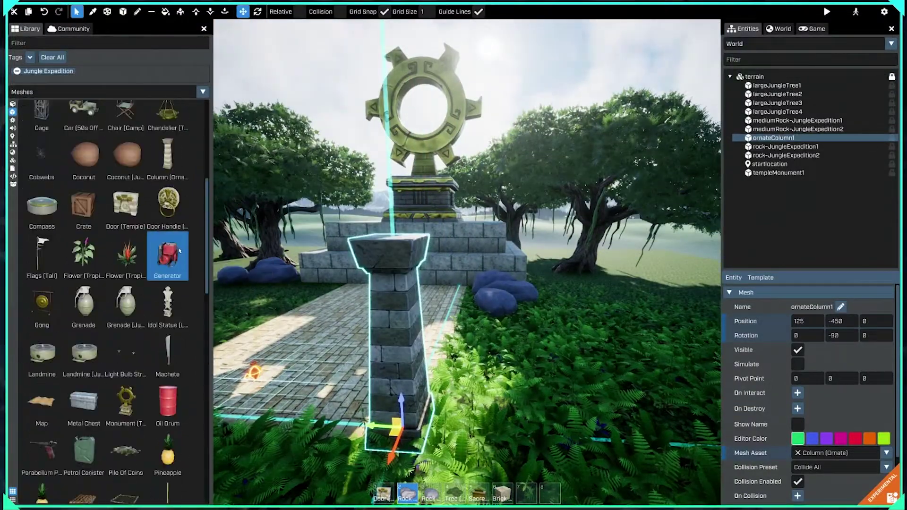
{"action": "scroll", "coordinate": [156, 331], "scroll_direction": "down", "scroll_amount": 10}
{"action": "left_click", "coordinate": [17, 71]}
{"action": "left_click", "coordinate": [95, 43]}
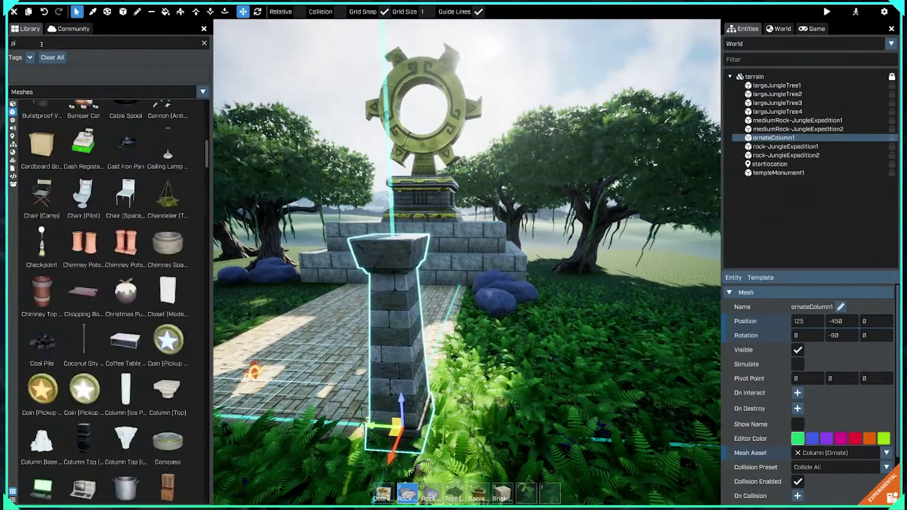
{"action": "type", "text": "pan"}
{"action": "left_click_drag", "start_coordinate": [126, 174], "coordinate": [391, 244]}
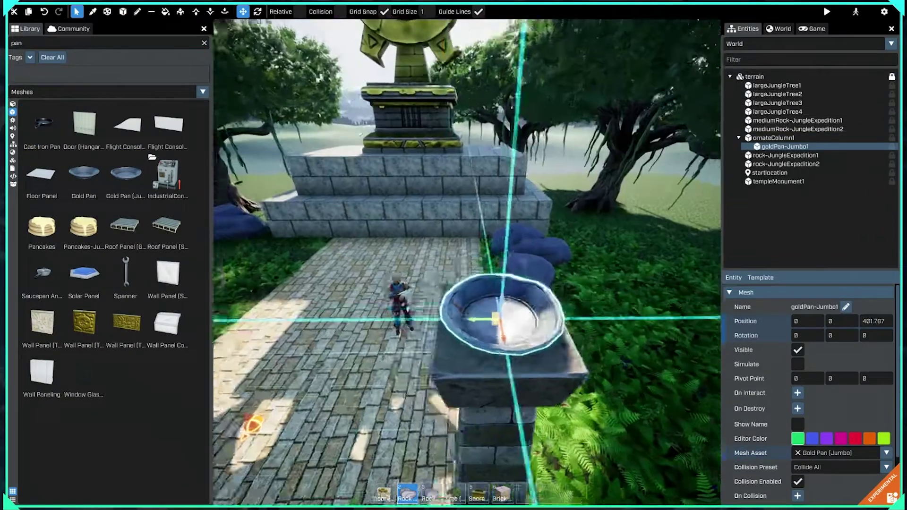
Put a Fire Magical Red effect in the gold pan and change it to Fire Large
{"action": "left_click", "coordinate": [13, 120]}
{"action": "triple_click", "coordinate": [19, 43]}
{"action": "type", "text": "fire"}
{"action": "left_click_drag", "start_coordinate": [84, 337], "coordinate": [446, 314]}
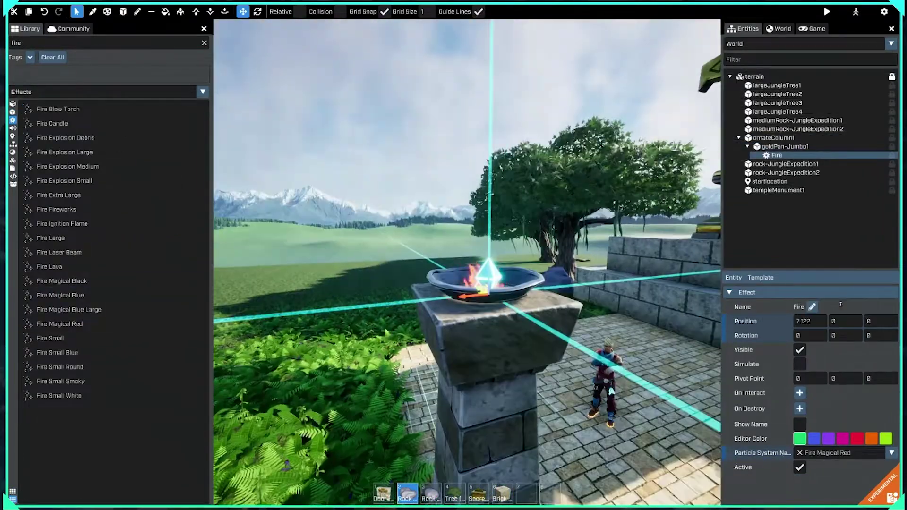
{"action": "left_click", "coordinate": [891, 452]}
{"action": "left_click", "coordinate": [831, 401]}
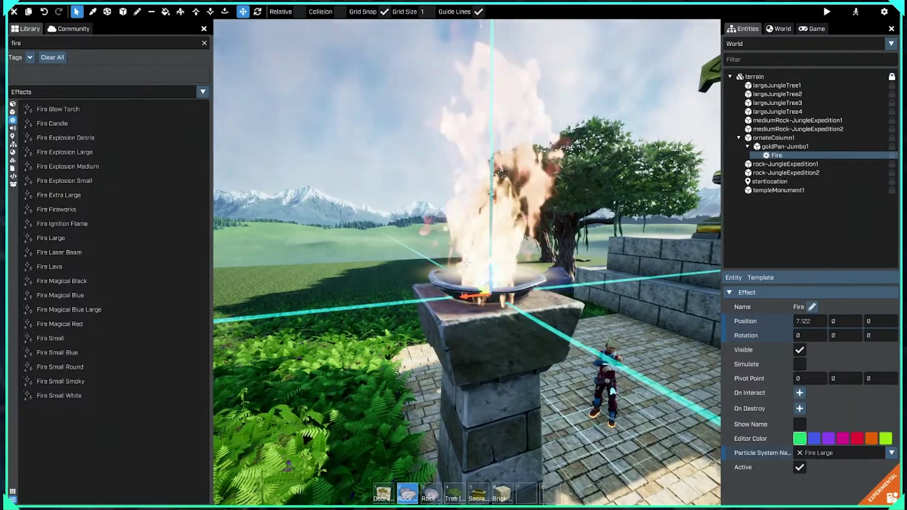
{"action": "key", "text": "f"}
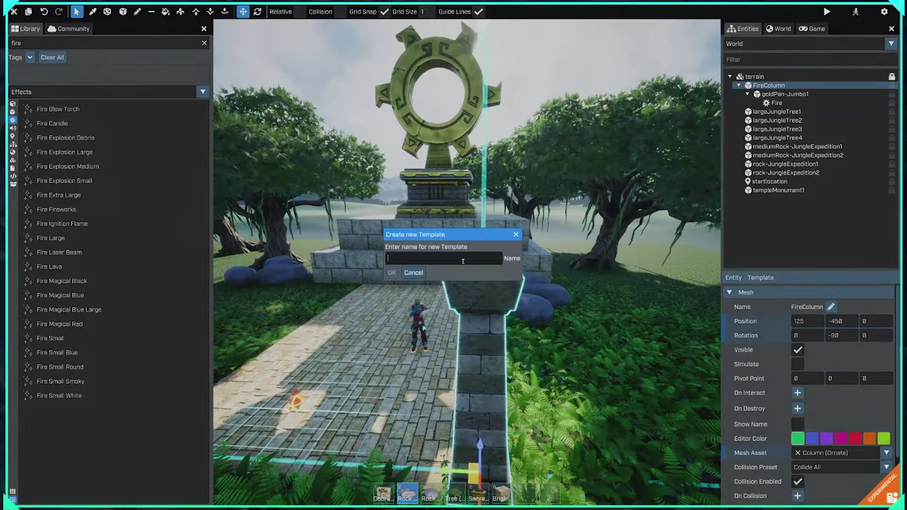
Save the FireColumn template and place the sacred chest on the platform steps
{"action": "key", "text": "Return"}
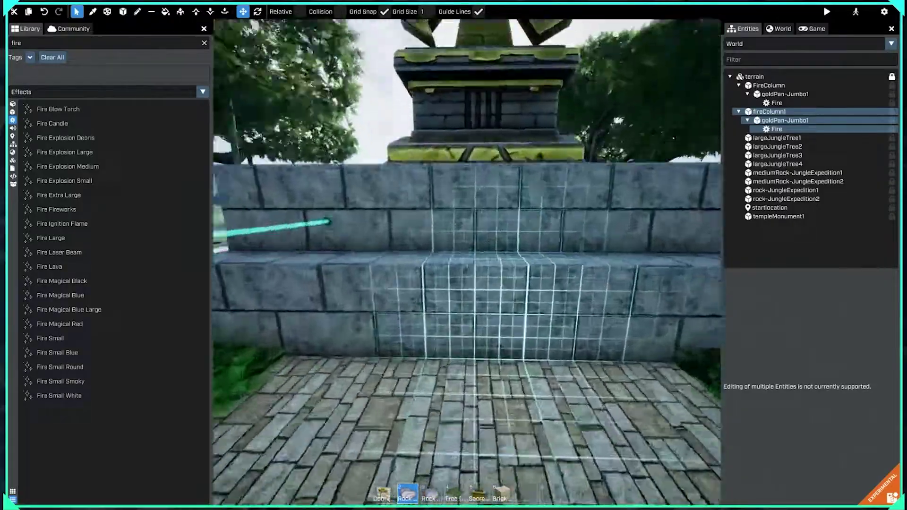
{"action": "key", "text": "5"}
{"action": "left_click", "coordinate": [476, 334]}
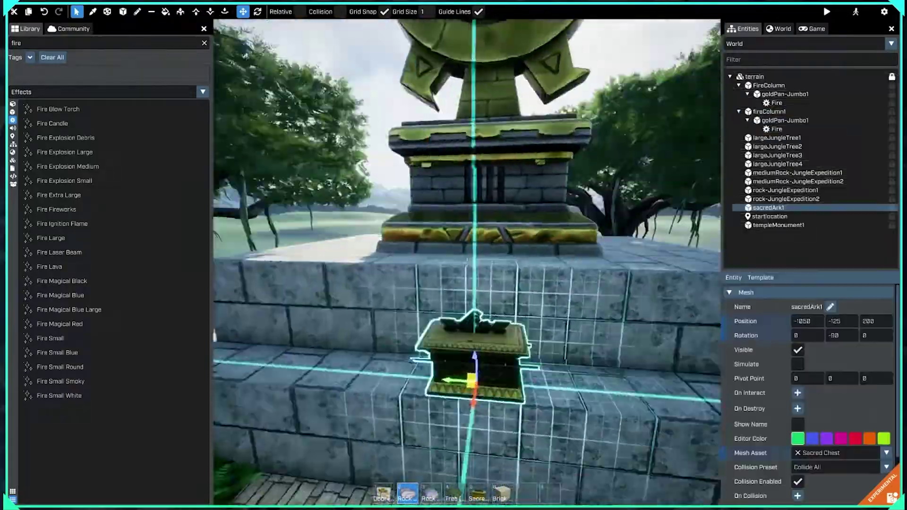
Plant four more jungle trees around the temple, one near the fire column
{"action": "key", "text": "4"}
{"action": "left_click", "coordinate": [439, 456]}
{"action": "left_click", "coordinate": [467, 263]}
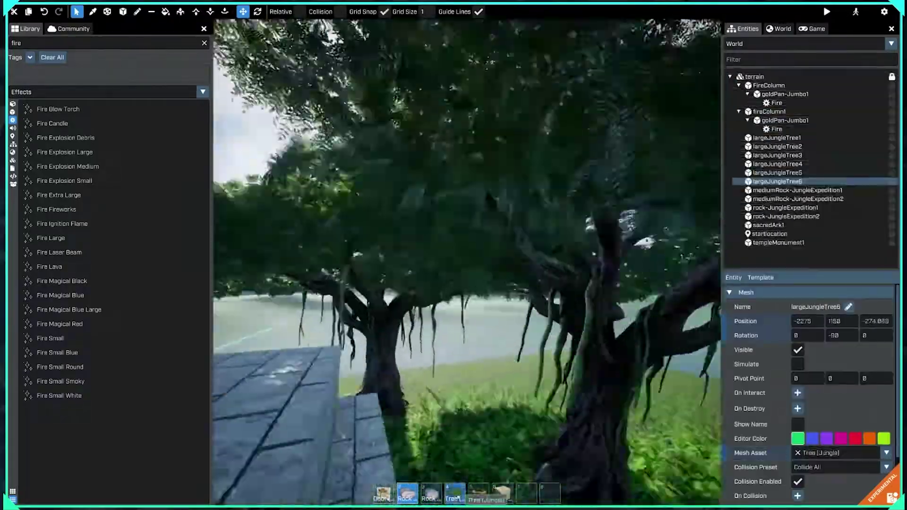
{"action": "left_click", "coordinate": [491, 425]}
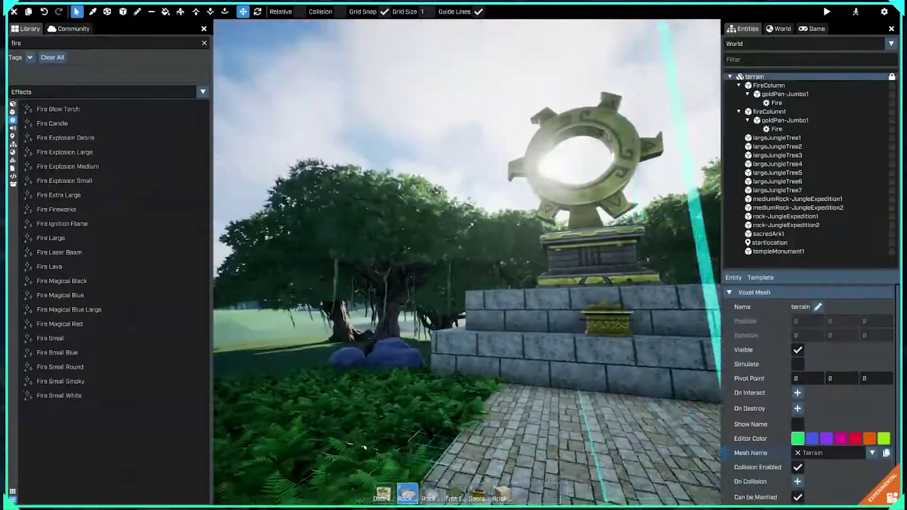
{"action": "left_click", "coordinate": [383, 428]}
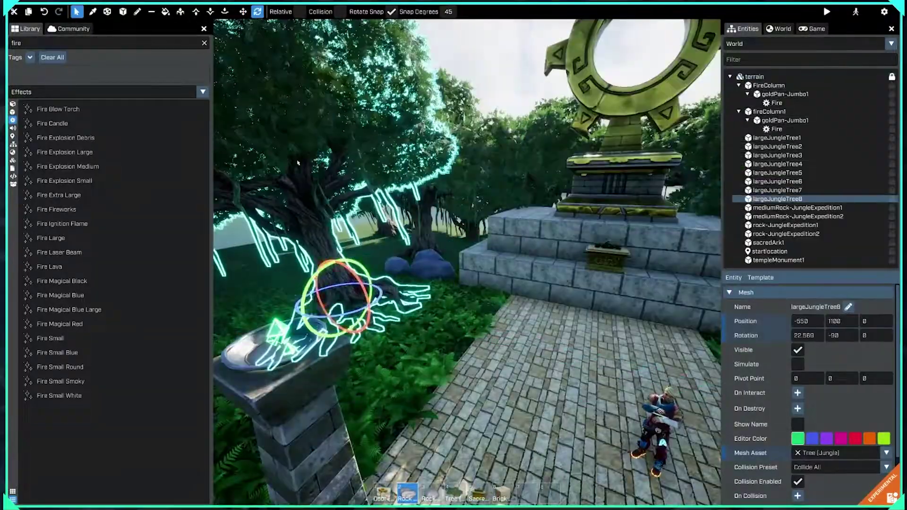
{"action": "left_click", "coordinate": [477, 368]}
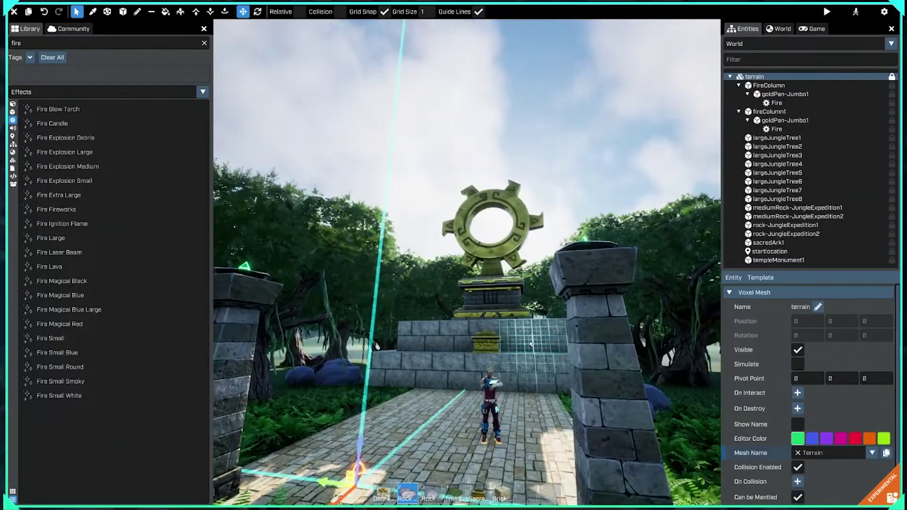
{"action": "left_click", "coordinate": [779, 28]}
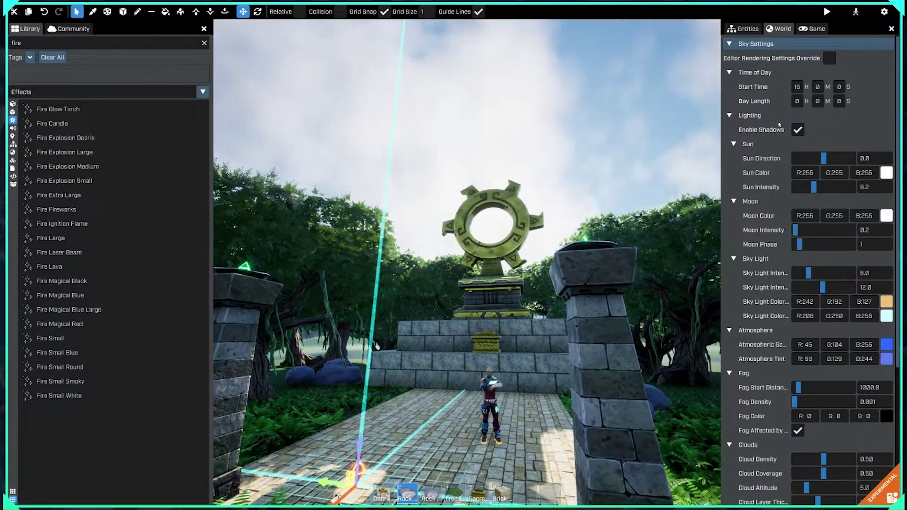
Turn the sun so it shows in the sky and tint it warm beige
{"action": "left_click_drag", "start_coordinate": [824, 158], "coordinate": [825, 159]}
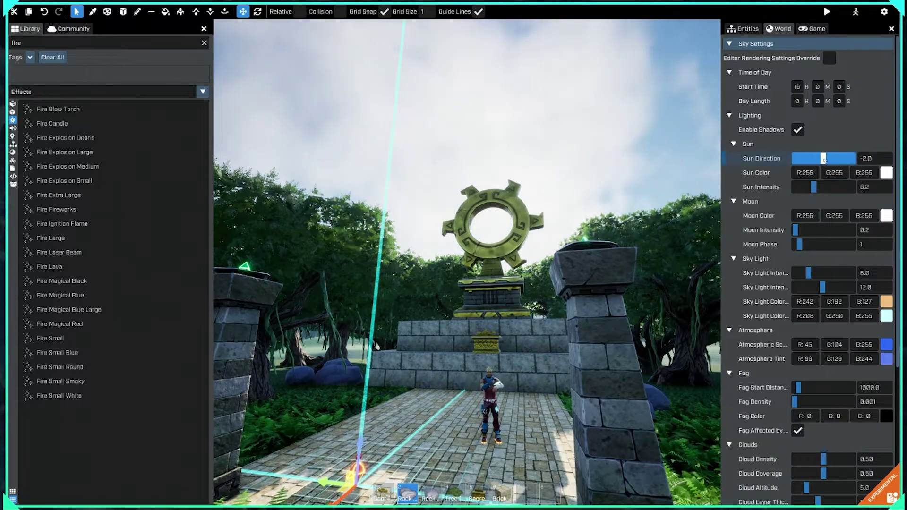
{"action": "left_click", "coordinate": [886, 172]}
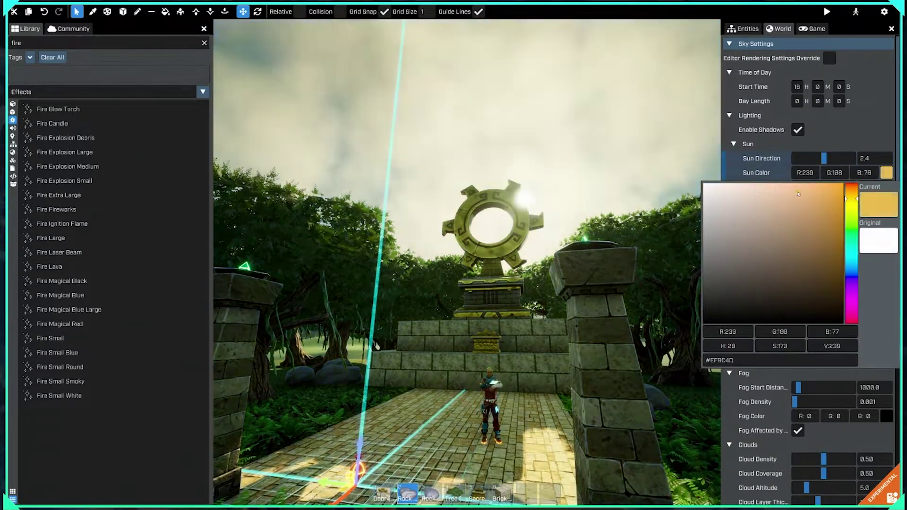
{"action": "left_click", "coordinate": [756, 196]}
{"action": "left_click", "coordinate": [843, 165]}
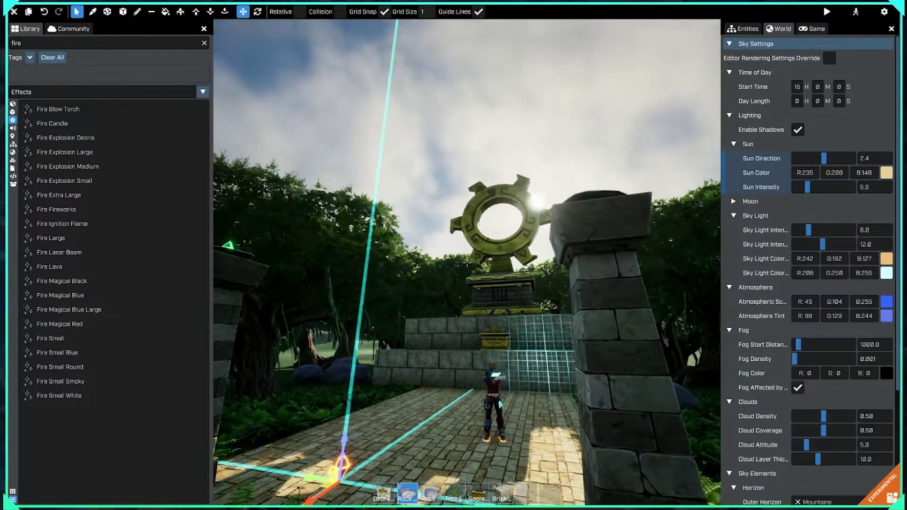
Try yellow-green, orange and pale yellow atmospheric scattering colours, settling on white
{"action": "scroll", "coordinate": [824, 360], "scroll_direction": "down", "scroll_amount": 2}
{"action": "scroll", "coordinate": [823, 360], "scroll_direction": "up", "scroll_amount": 2}
{"action": "left_click", "coordinate": [887, 302]}
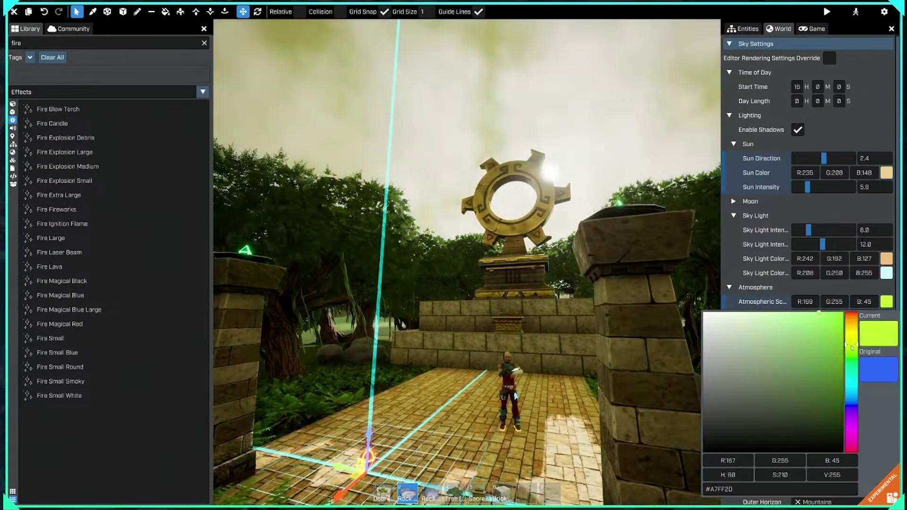
{"action": "left_click", "coordinate": [820, 314]}
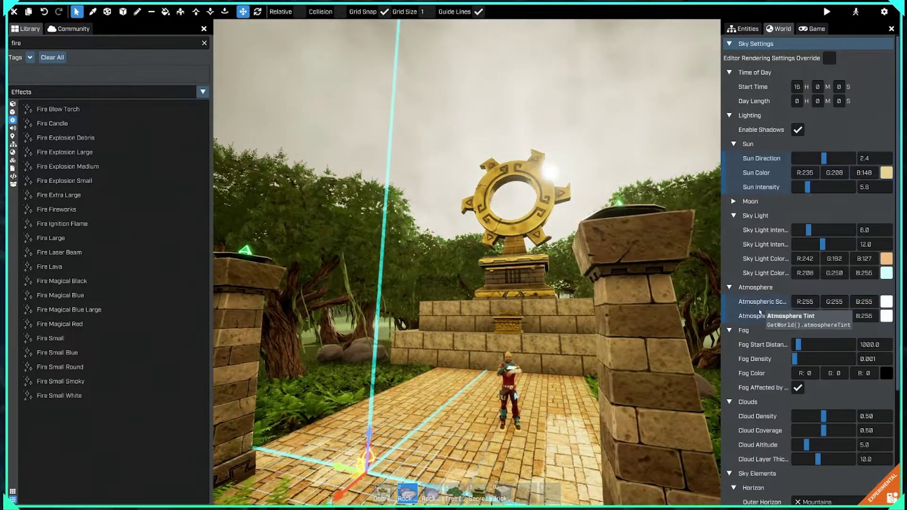
{"action": "left_click", "coordinate": [887, 302]}
{"action": "left_click", "coordinate": [836, 323]}
{"action": "left_click_drag", "start_coordinate": [851, 320], "coordinate": [851, 329]}
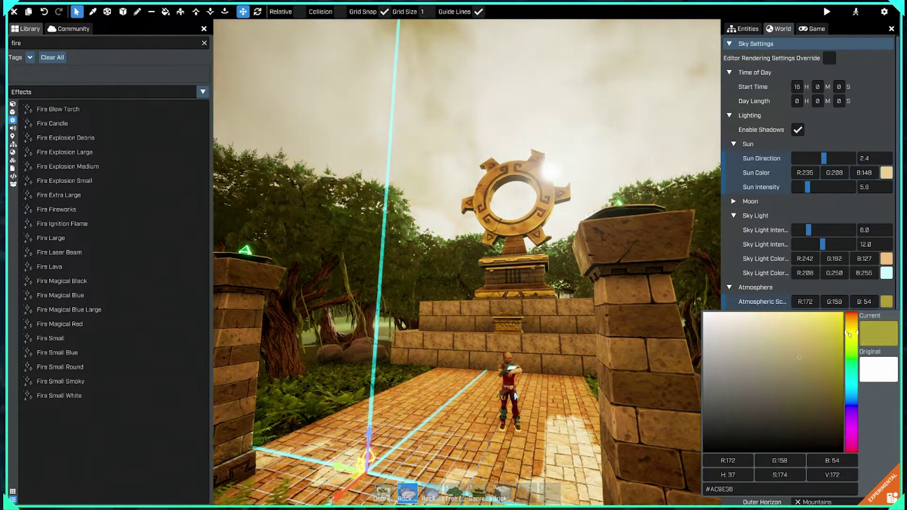
{"action": "left_click", "coordinate": [784, 313]}
{"action": "left_click_drag", "start_coordinate": [784, 315], "coordinate": [705, 313]}
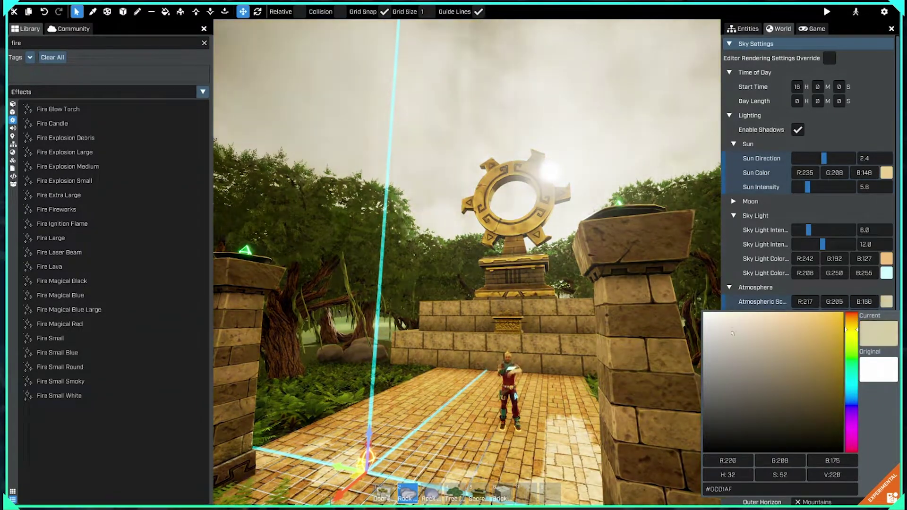
{"action": "left_click", "coordinate": [793, 292]}
Test Atmosphere Tint colours, sweeping the hue from pure red through green
{"action": "left_click", "coordinate": [887, 315]}
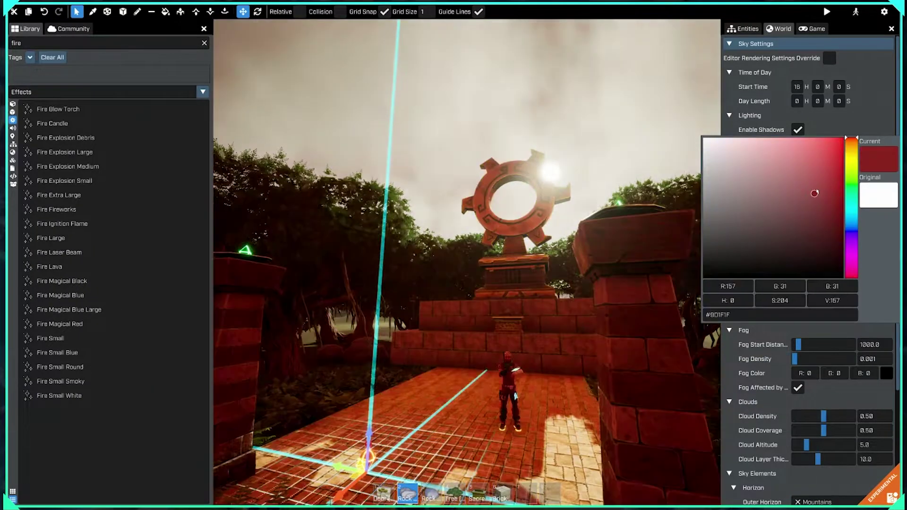
{"action": "left_click_drag", "start_coordinate": [816, 192], "coordinate": [857, 135]}
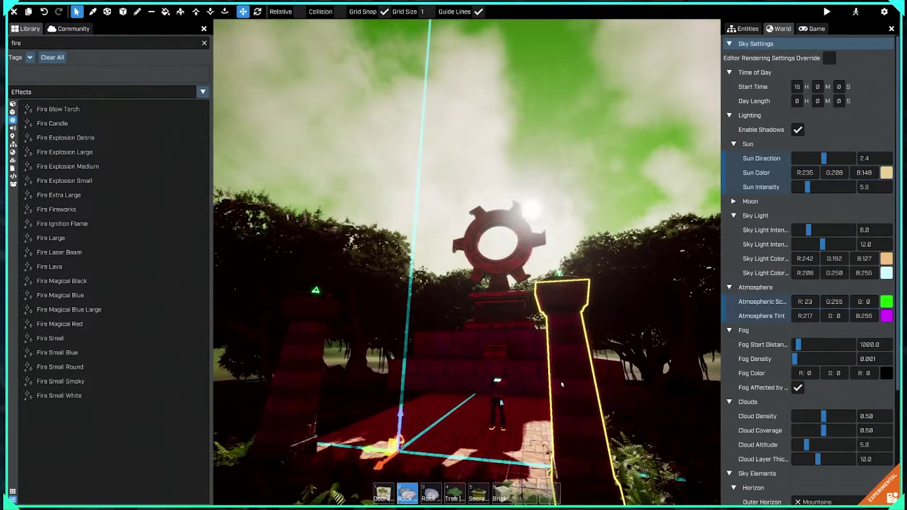
{"action": "left_click", "coordinate": [886, 316]}
{"action": "left_click_drag", "start_coordinate": [850, 265], "coordinate": [856, 139]}
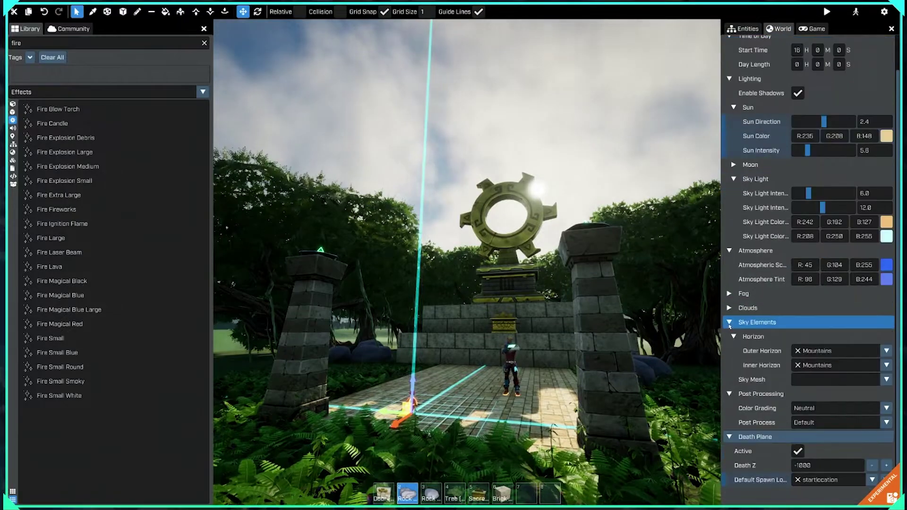
Collapse Atmosphere, raise the fog density and choose a pale yellow fog colour
{"action": "left_click", "coordinate": [730, 288]}
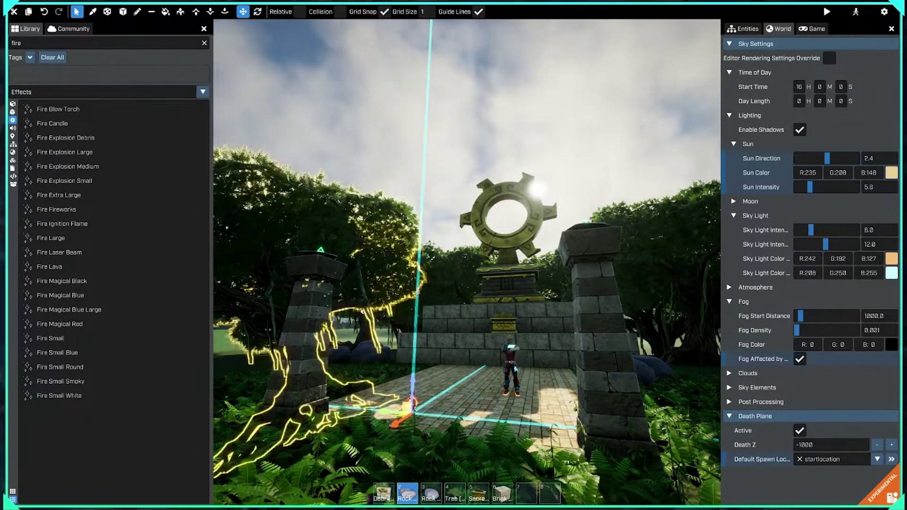
{"action": "left_click", "coordinate": [798, 330]}
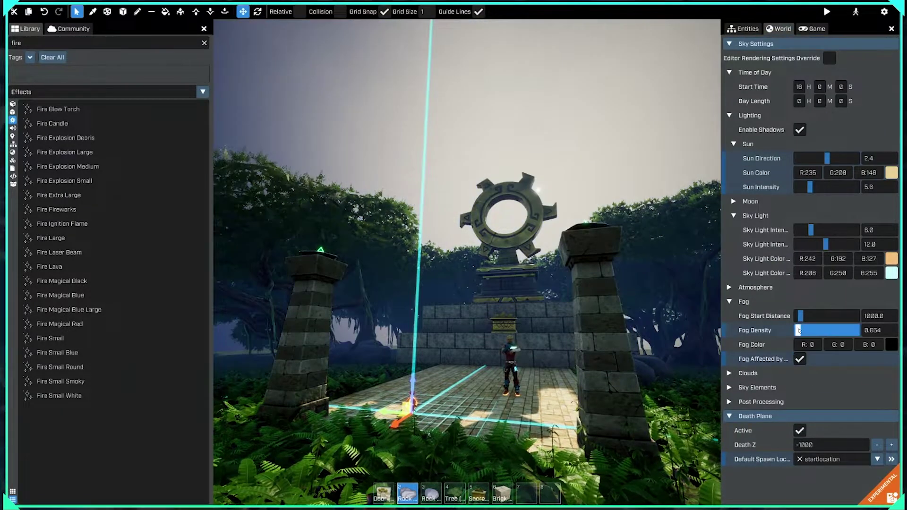
{"action": "left_click", "coordinate": [892, 344]}
{"action": "left_click", "coordinate": [712, 172]}
{"action": "left_click", "coordinate": [851, 192]}
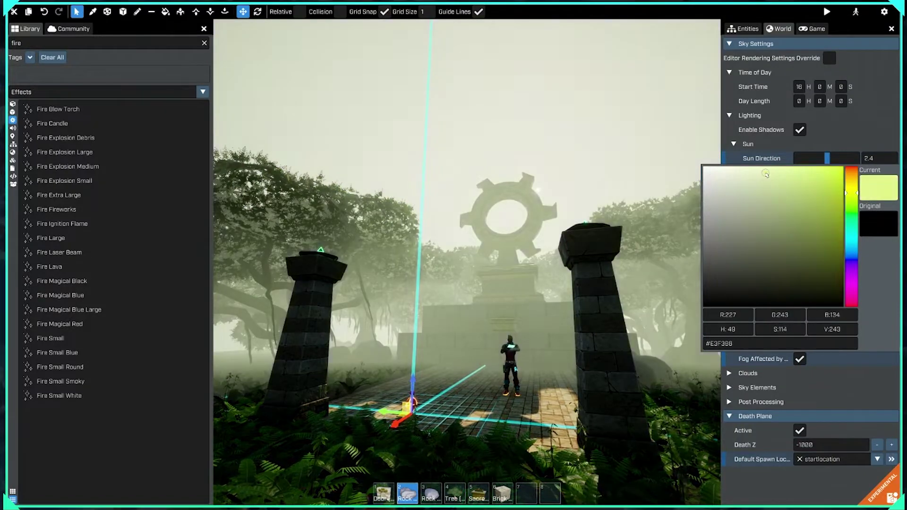
{"action": "left_click", "coordinate": [870, 366]}
Adjust the fog start distance and thin the fog density, entering 0.03
{"action": "left_click", "coordinate": [797, 331]}
{"action": "left_click_drag", "start_coordinate": [799, 317], "coordinate": [804, 320]}
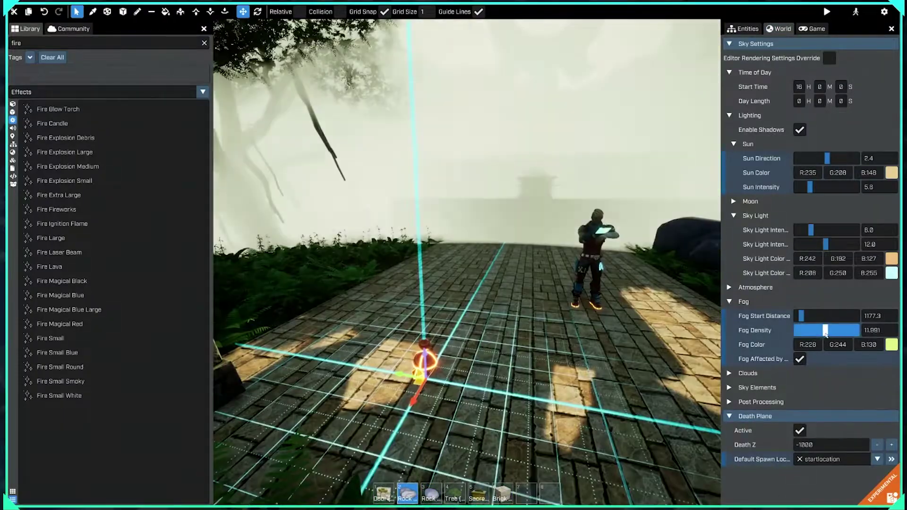
{"action": "left_click_drag", "start_coordinate": [826, 333], "coordinate": [797, 331]}
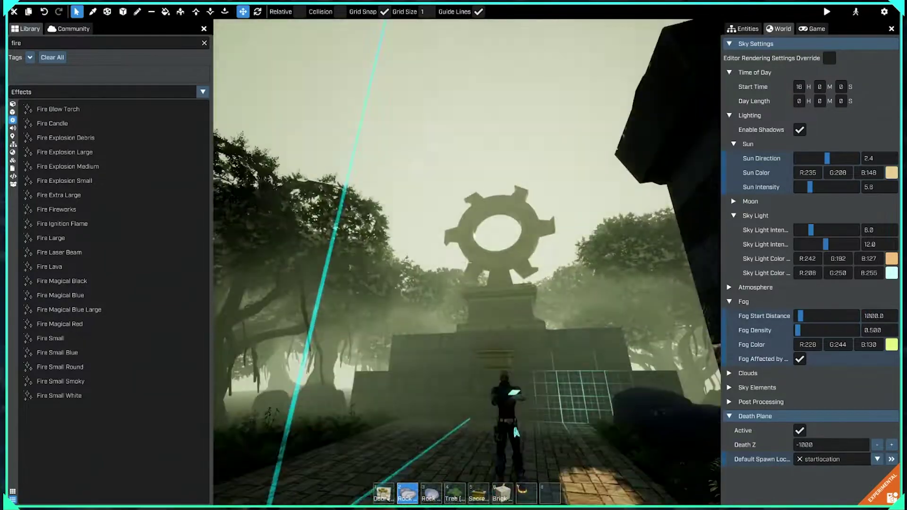
{"action": "left_click", "coordinate": [878, 330]}
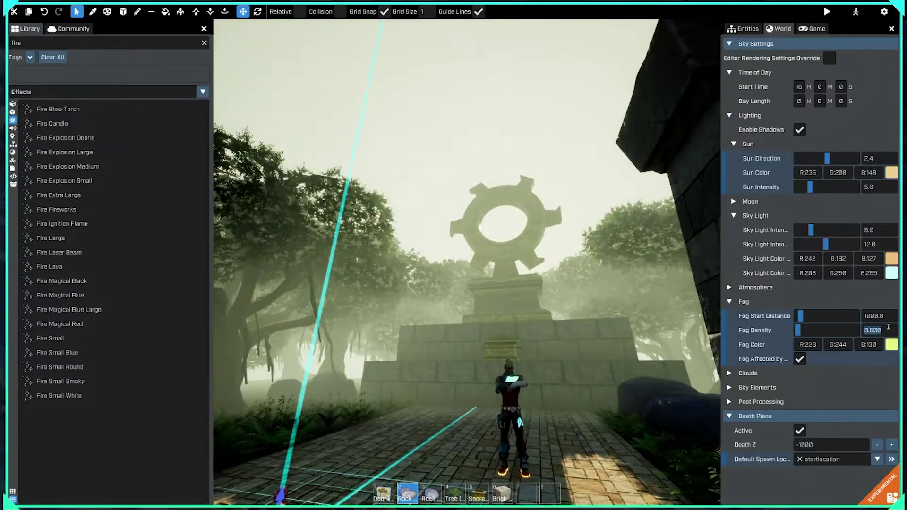
{"action": "type", "text": "0."}
{"action": "type", "text": "03"}
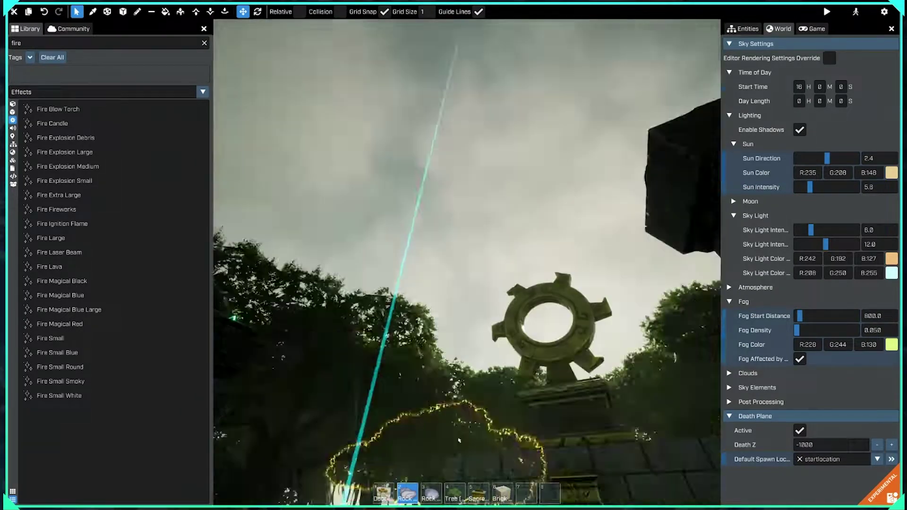
Expand Clouds and lower cloud coverage, altitude and layer thickness
{"action": "left_click", "coordinate": [729, 302]}
{"action": "left_click", "coordinate": [730, 316]}
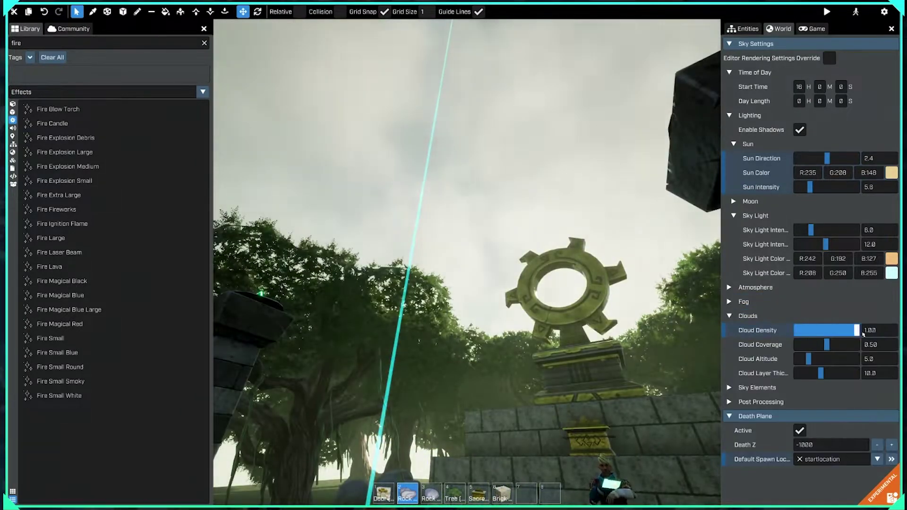
{"action": "left_click_drag", "start_coordinate": [827, 347], "coordinate": [817, 344]}
{"action": "mouse_move", "coordinate": [809, 359]}
{"action": "left_mouse_down"}
{"action": "mouse_move", "coordinate": [798, 358]}
{"action": "mouse_move", "coordinate": [825, 373]}
{"action": "mouse_move", "coordinate": [809, 373]}
{"action": "left_mouse_up"}
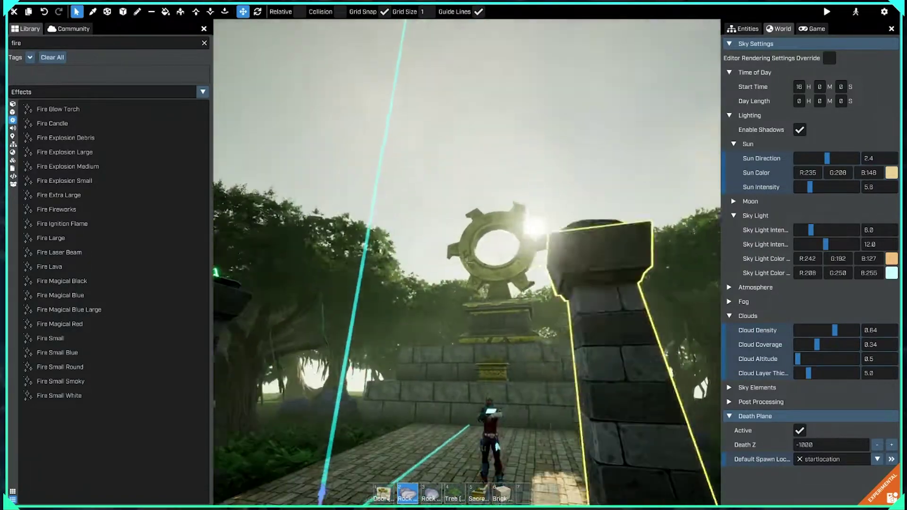
Raise sun intensity, set sun direction to 11.5 and lower daytime sky light intensity
{"action": "left_click_drag", "start_coordinate": [810, 192], "coordinate": [833, 189]}
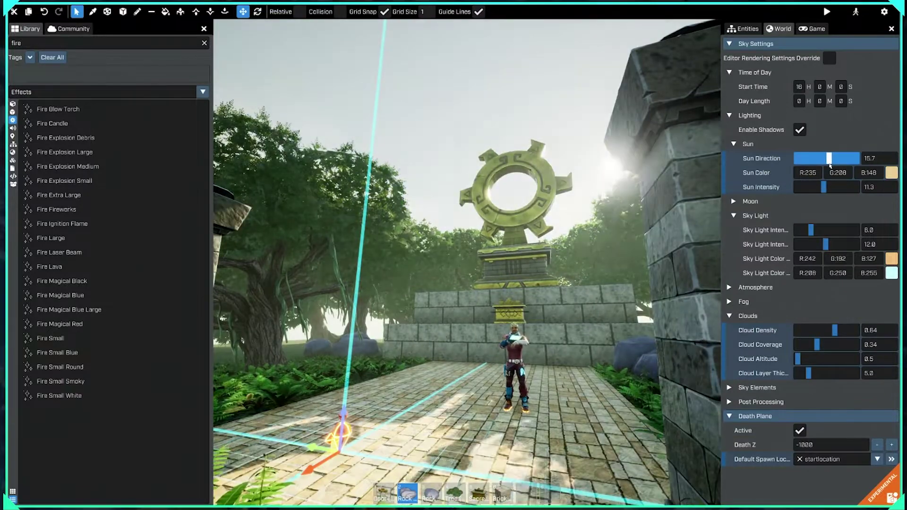
{"action": "left_click_drag", "start_coordinate": [829, 164], "coordinate": [830, 160]}
{"action": "left_click_drag", "start_coordinate": [811, 230], "coordinate": [802, 232]}
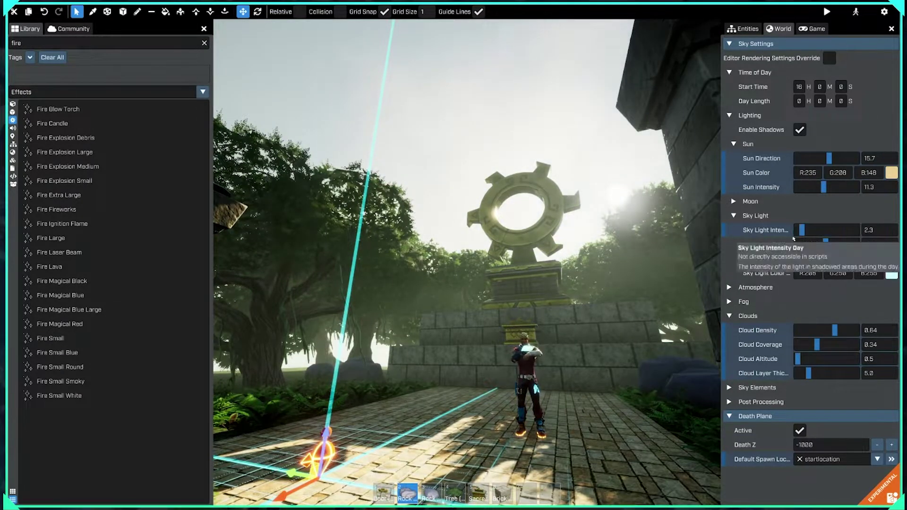
{"action": "left_click", "coordinate": [831, 160]}
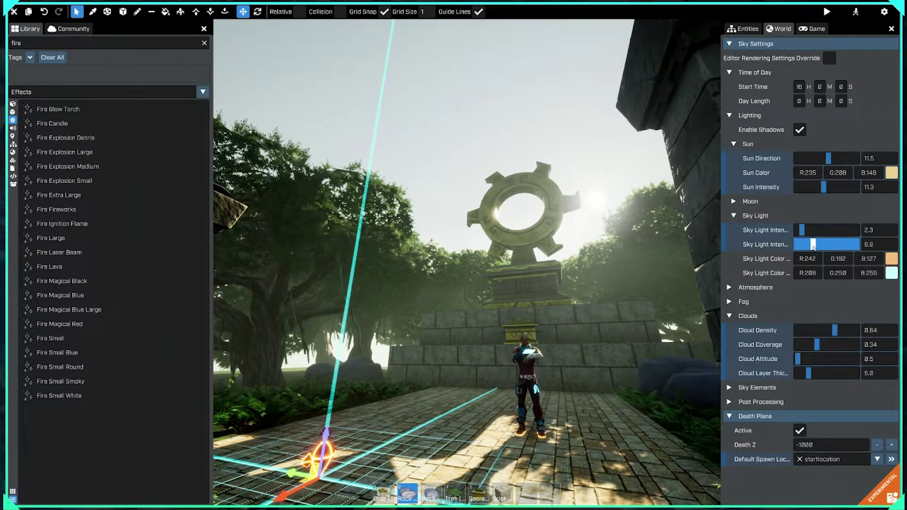
{"action": "left_click_drag", "start_coordinate": [802, 230], "coordinate": [785, 235]}
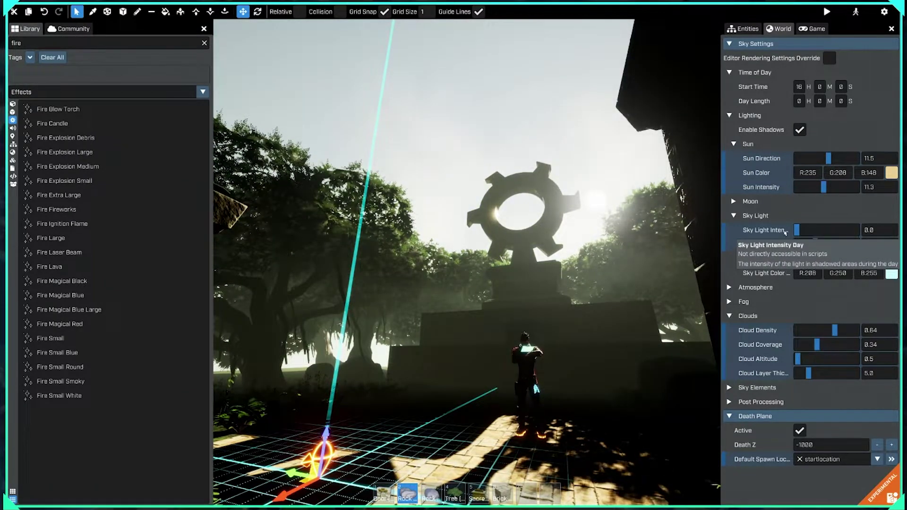
{"action": "left_click", "coordinate": [800, 230]}
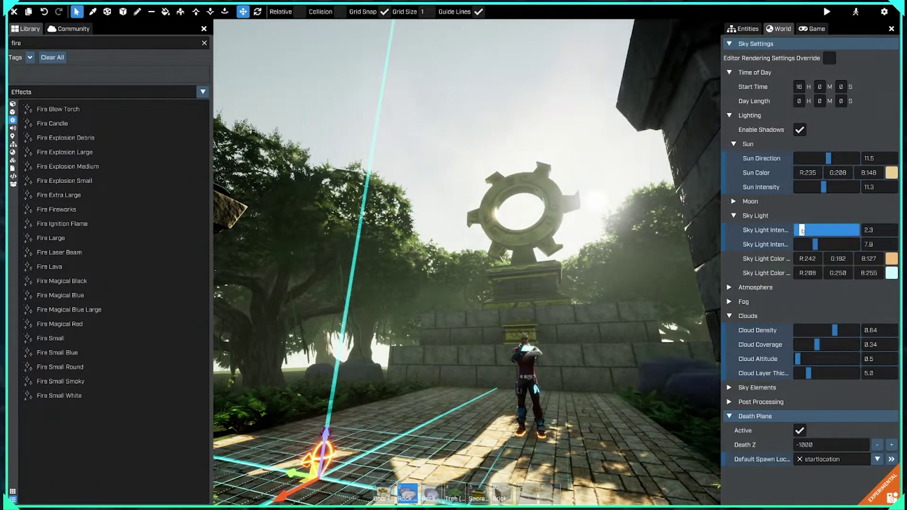
Give the sky light a warm orange colour of 213, 148, 63
{"action": "left_click", "coordinate": [892, 259]}
{"action": "left_click", "coordinate": [752, 288]}
{"action": "left_click_drag", "start_coordinate": [753, 289], "coordinate": [792, 294]}
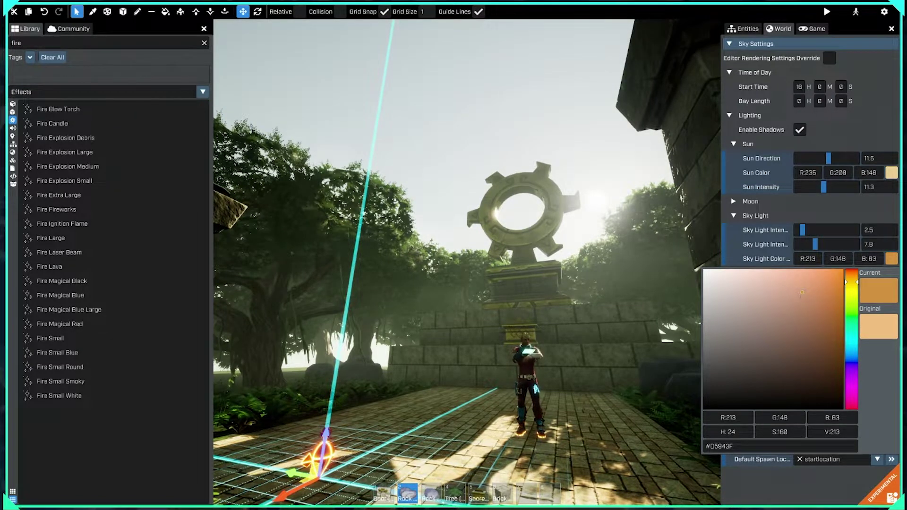
Close the sky light colour picker and collapse the cloud settings
{"action": "left_click", "coordinate": [729, 316]}
{"action": "left_click", "coordinate": [729, 316]}
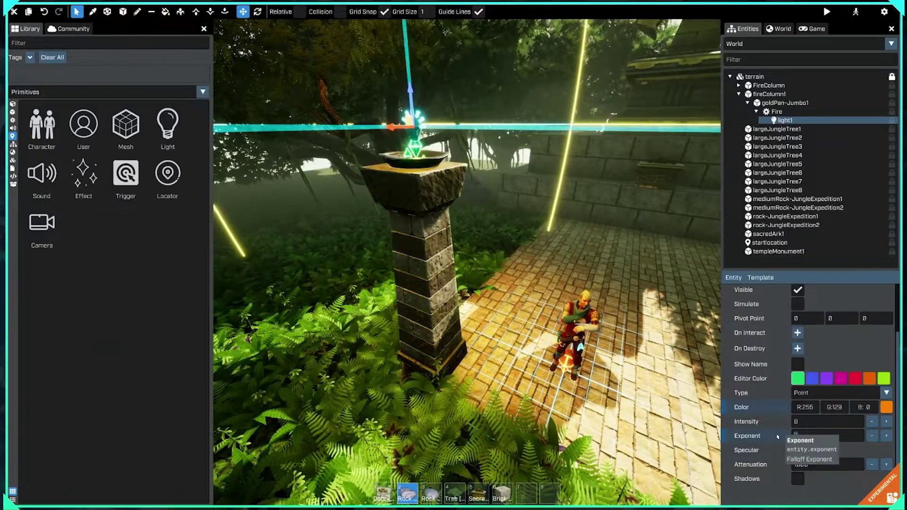
Disable the torch light's specular, lower daytime sky light to 1.8 and toggle its shadows
{"action": "left_click", "coordinate": [800, 451]}
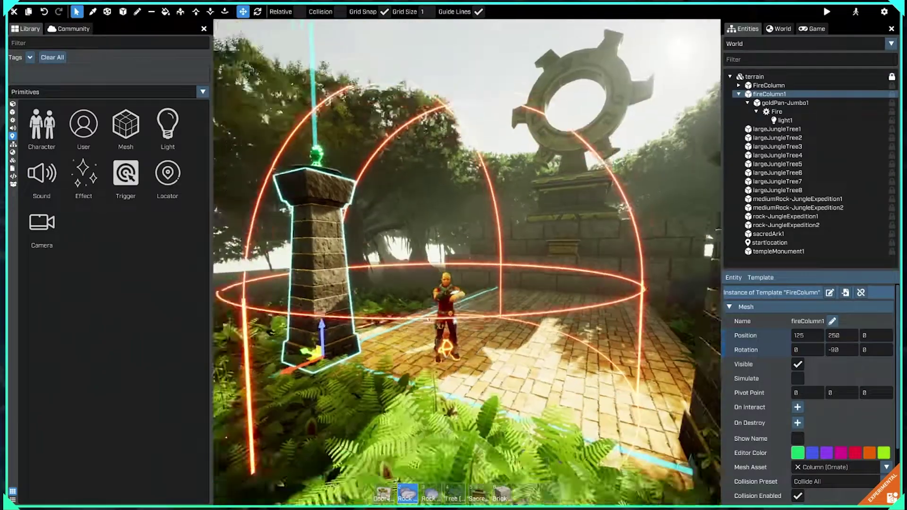
{"action": "left_click", "coordinate": [432, 307]}
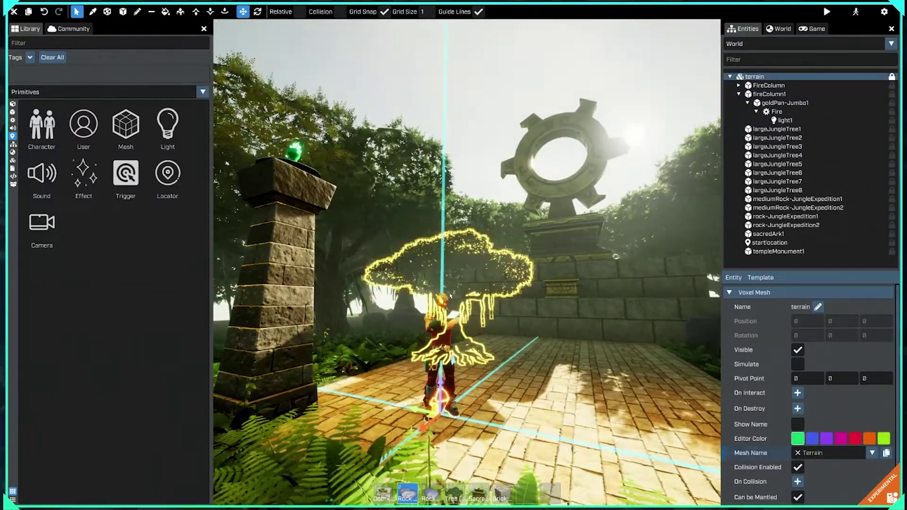
{"action": "left_click", "coordinate": [777, 30]}
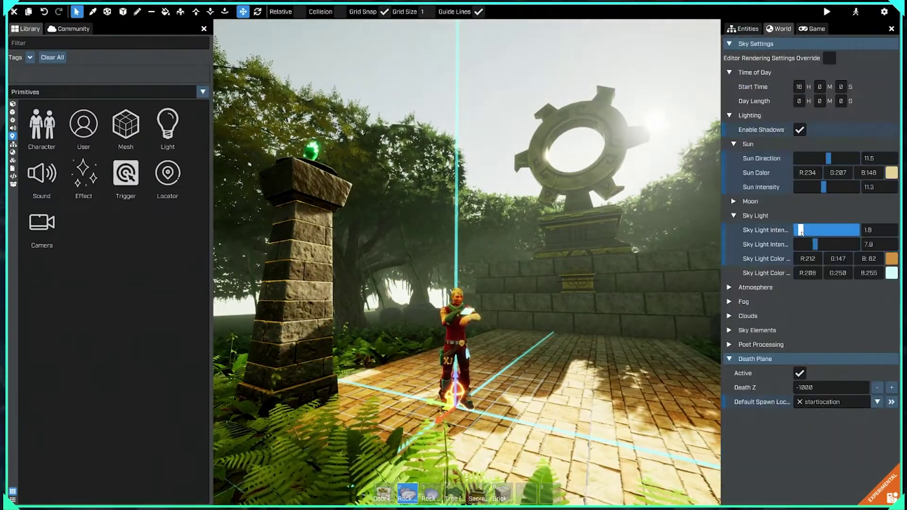
{"action": "left_click_drag", "start_coordinate": [833, 190], "coordinate": [814, 191]}
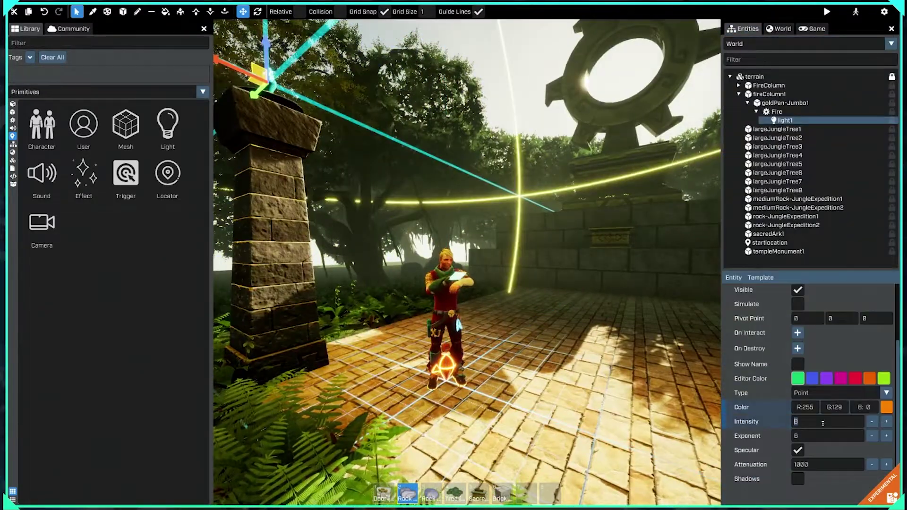
{"action": "left_click", "coordinate": [798, 479]}
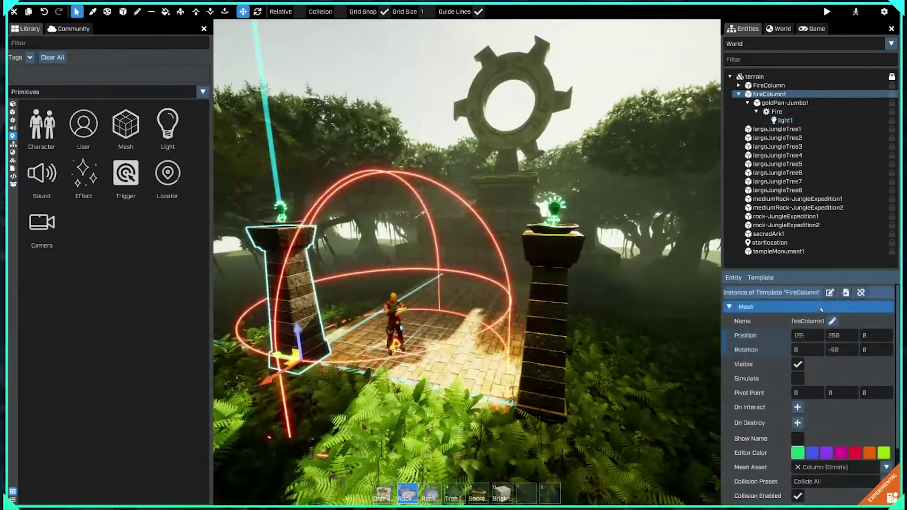
{"action": "left_click", "coordinate": [467, 262]}
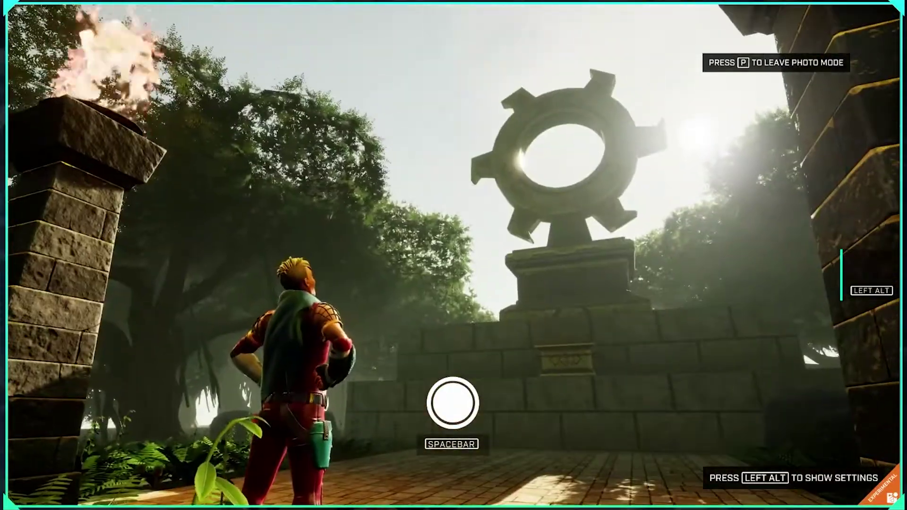
Check the photo settings with Timer at 3 and capture a timed photo of the temple
{"action": "key", "text": "alt"}
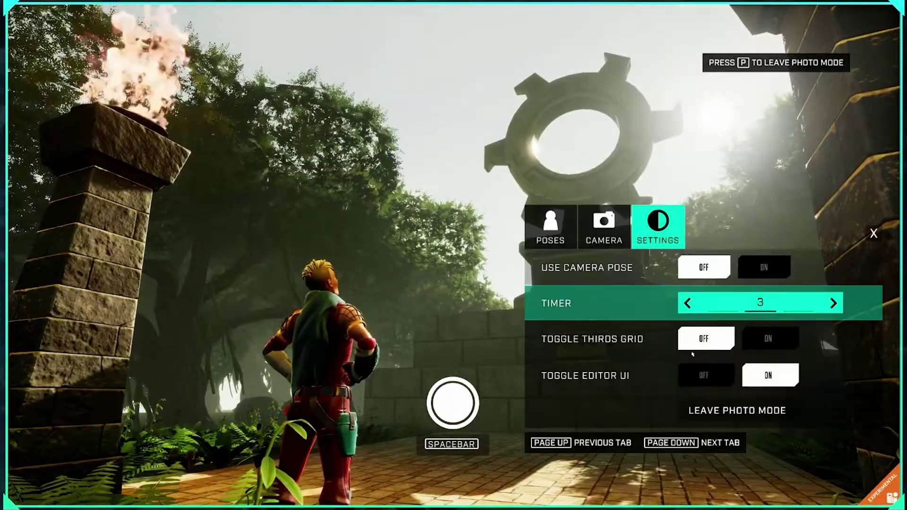
{"action": "key", "text": "Down"}
{"action": "key", "text": "Down"}
{"action": "key", "text": "alt"}
{"action": "key", "text": "space"}
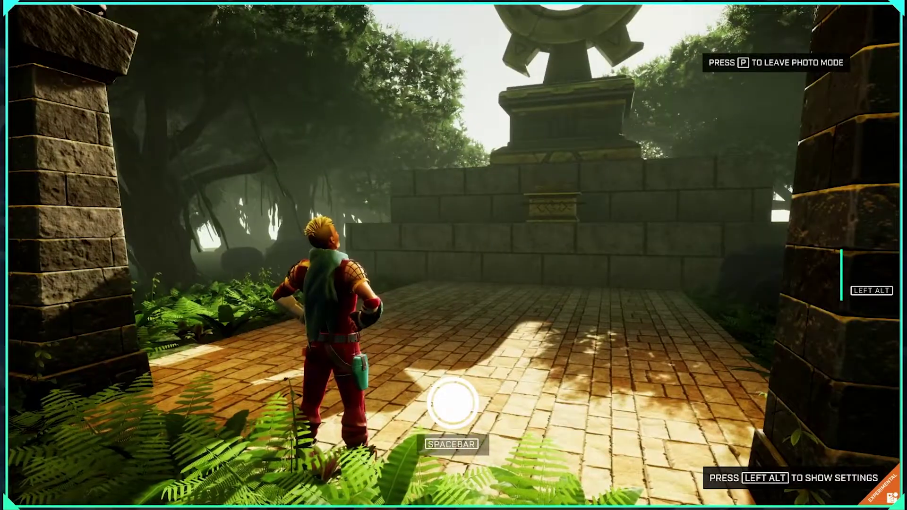
Exit photo mode and play to get back to the editor
{"action": "key", "text": "p"}
{"action": "key", "text": "F5"}
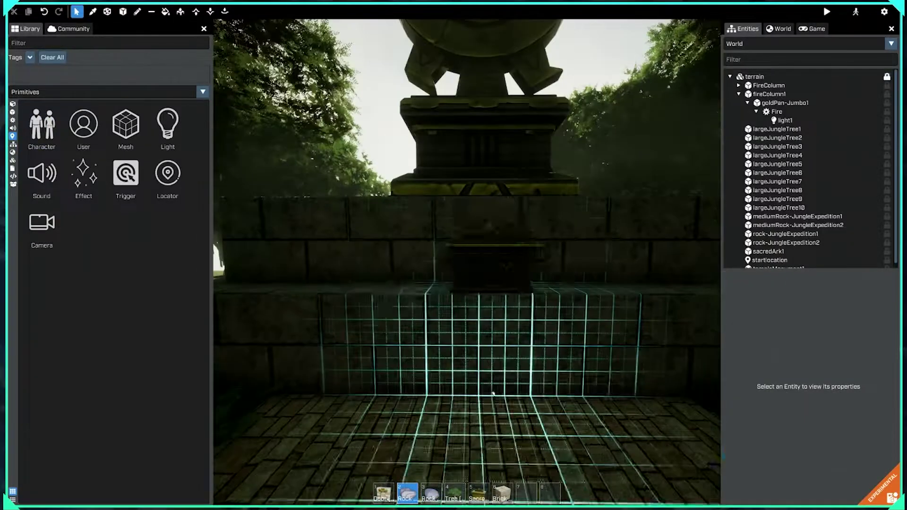
{"action": "left_click", "coordinate": [465, 262]}
Carve a box-shaped pit into the path and line it with Brick (Temple) voxels
{"action": "left_click", "coordinate": [779, 28]}
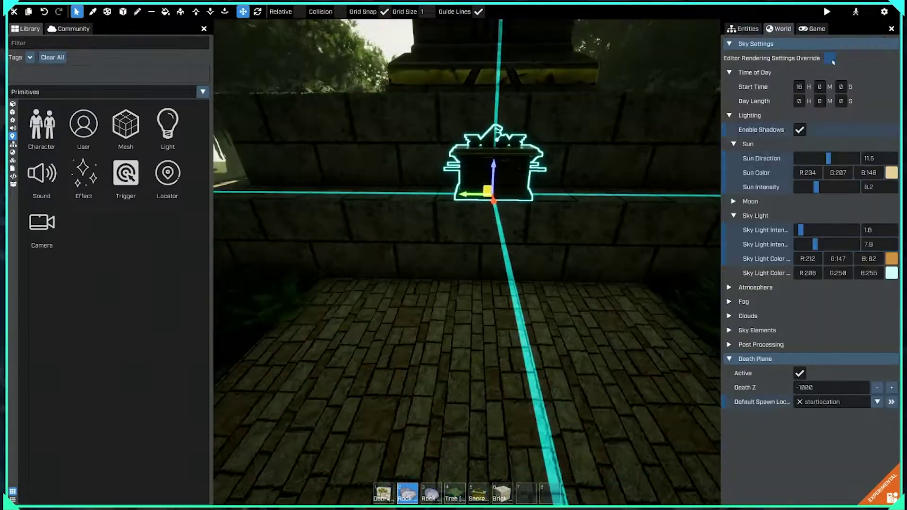
{"action": "left_click", "coordinate": [743, 28]}
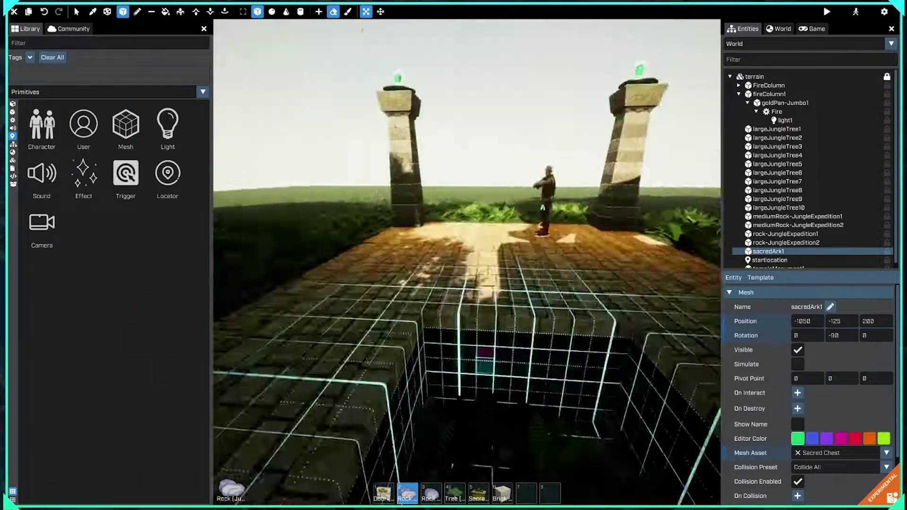
{"action": "left_click", "coordinate": [136, 127]}
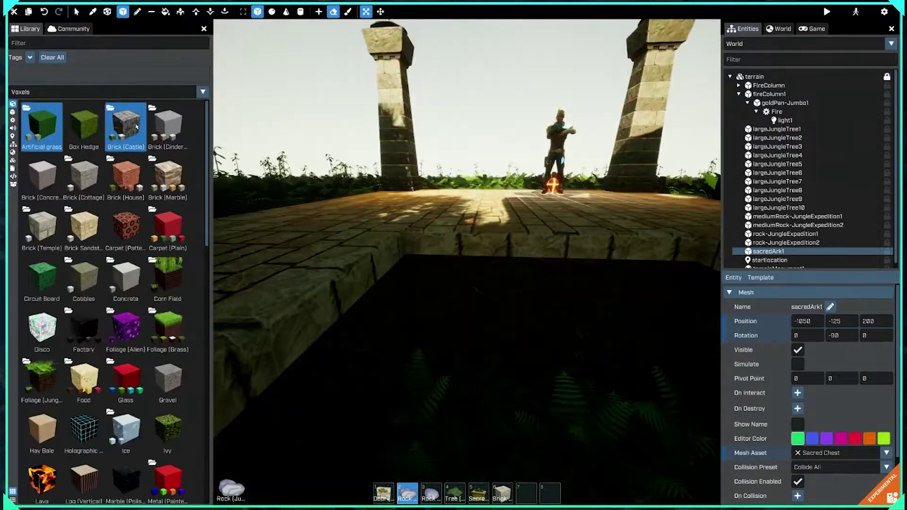
{"action": "double_click", "coordinate": [42, 226]}
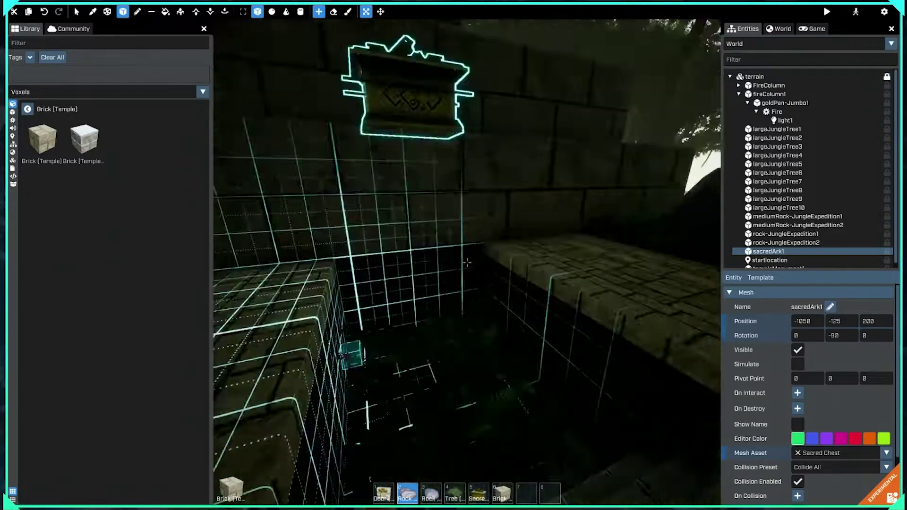
{"action": "left_click", "coordinate": [349, 12]}
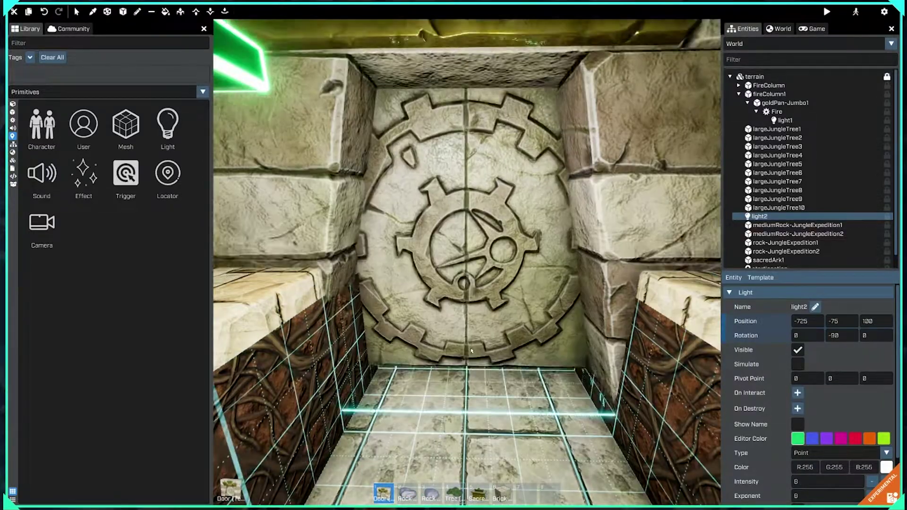
Delete the stray light2 point light from beside the brick pit
{"action": "left_click", "coordinate": [471, 351]}
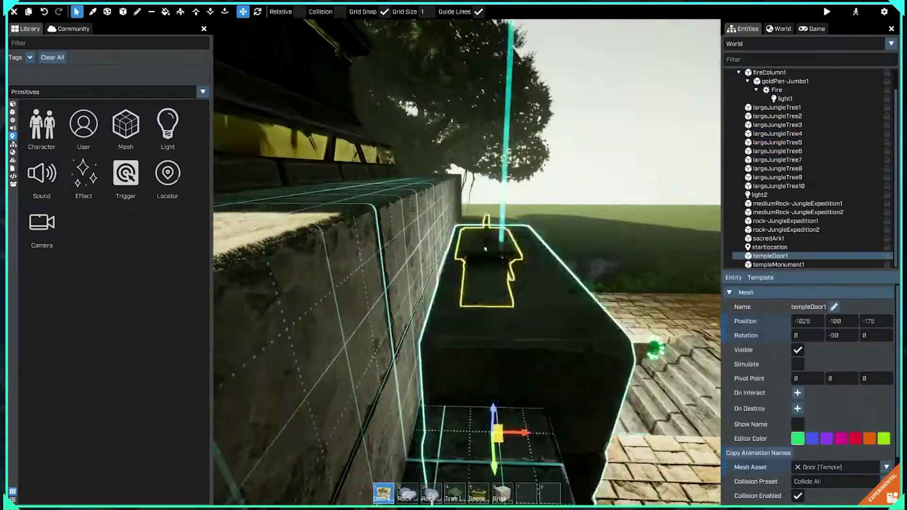
{"action": "left_click", "coordinate": [485, 249]}
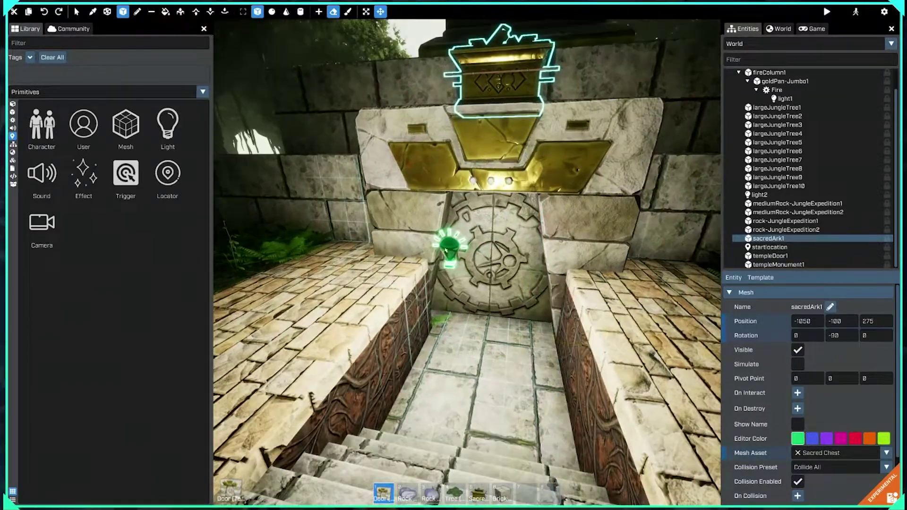
{"action": "left_click", "coordinate": [446, 251]}
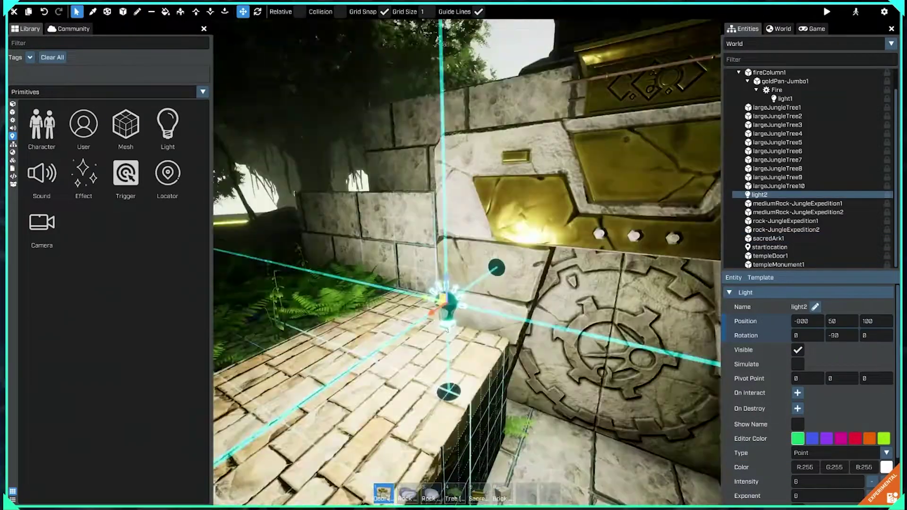
{"action": "key", "text": "Delete"}
Find 'tiki' in the mesh library and place a Torch (Tiki) on the stone path
{"action": "left_click", "coordinate": [13, 112]}
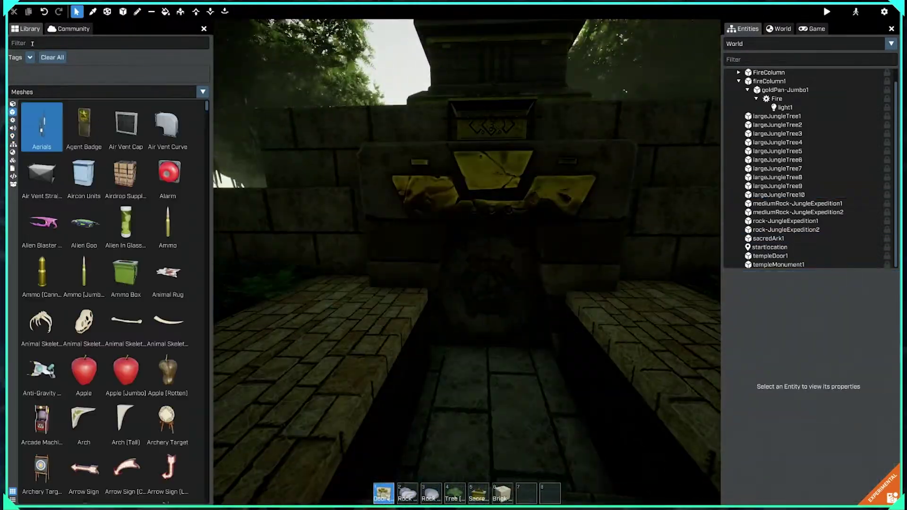
{"action": "left_click", "coordinate": [32, 43]}
{"action": "type", "text": "tiki"}
{"action": "left_click_drag", "start_coordinate": [42, 123], "coordinate": [370, 316]}
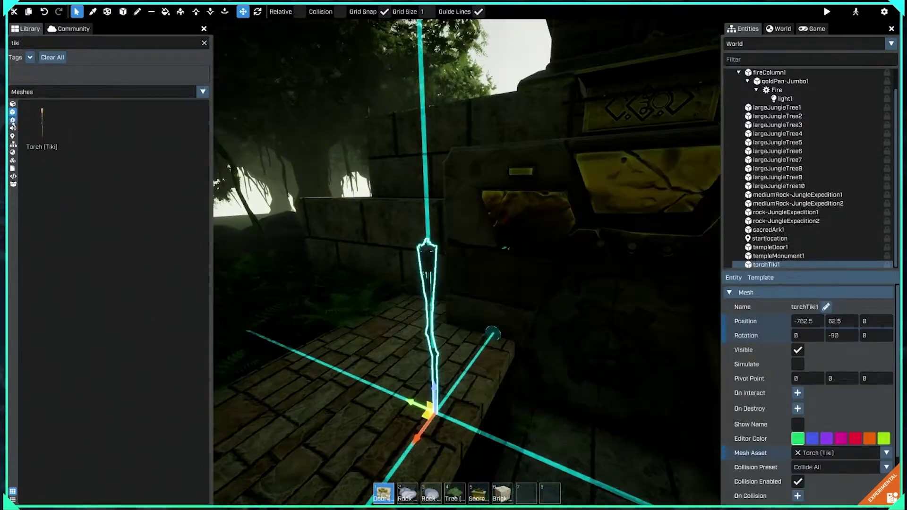
Attach a Light primitive to the torch, give it an orange colour and change its attenuation
{"action": "left_click", "coordinate": [12, 136]}
{"action": "left_click_drag", "start_coordinate": [168, 125], "coordinate": [426, 246]}
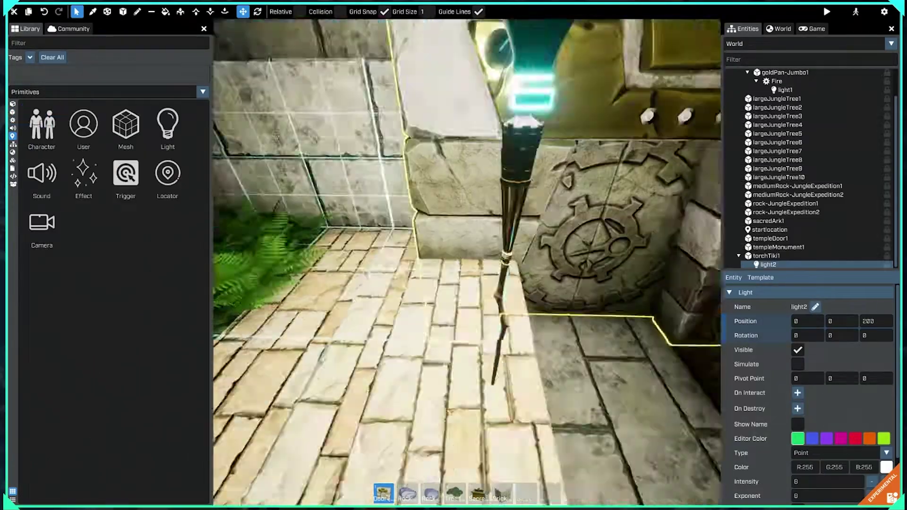
{"action": "left_click", "coordinate": [798, 408]}
{"action": "left_click", "coordinate": [852, 236]}
{"action": "left_click", "coordinate": [831, 237]}
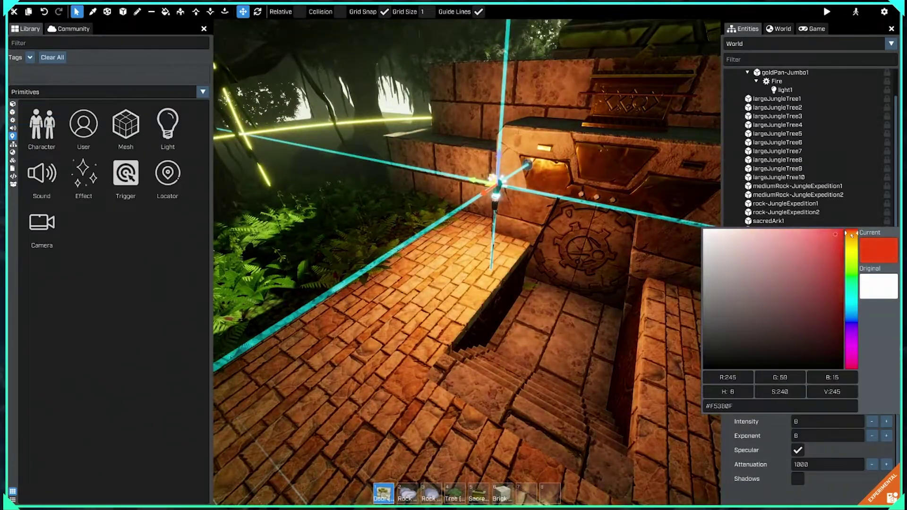
{"action": "triple_click", "coordinate": [828, 464]}
{"action": "type", "text": "200"}
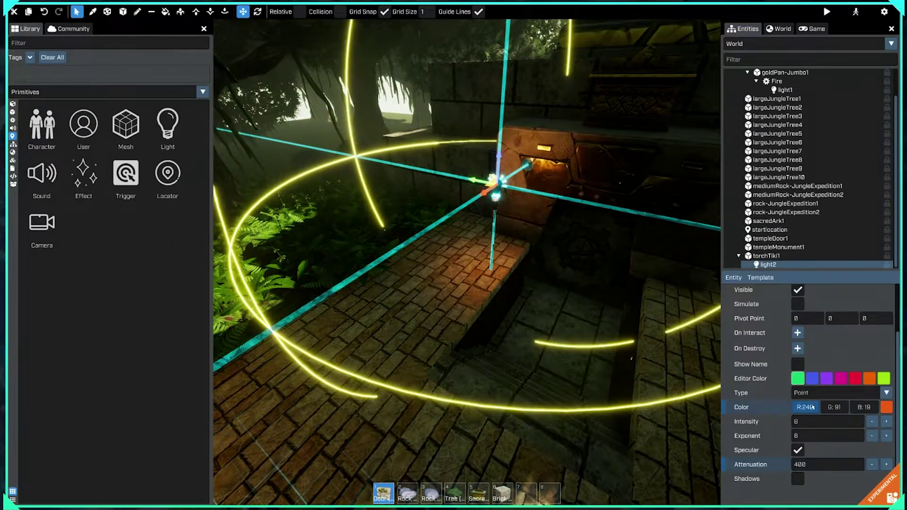
Warm the torch light's colour to orange 240, 138, 19
{"action": "left_click", "coordinate": [483, 327]}
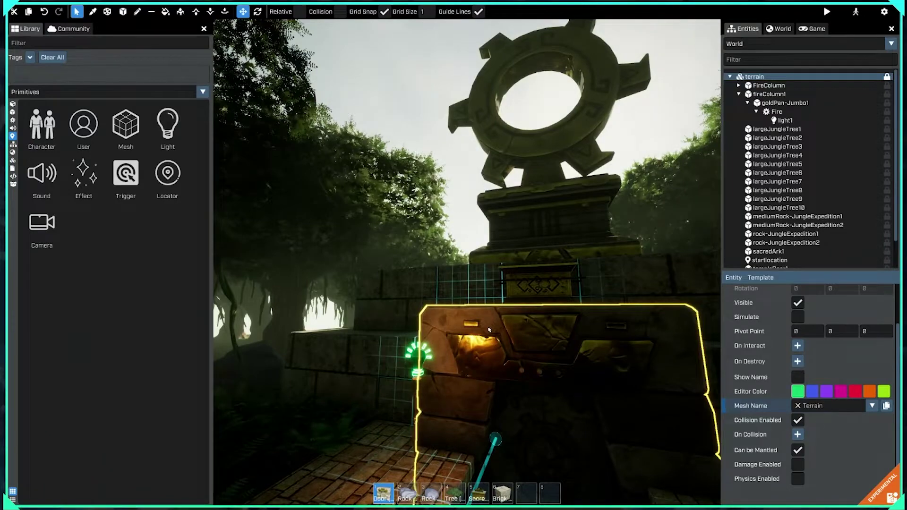
{"action": "left_click", "coordinate": [418, 359]}
{"action": "left_click", "coordinate": [887, 420]}
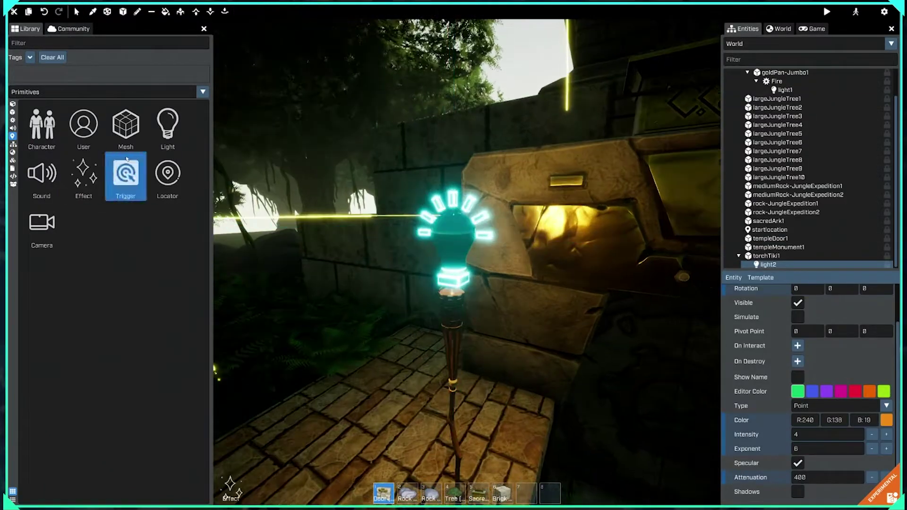
{"action": "left_click", "coordinate": [83, 176]}
Add a Fire Small Smoky flame to the torch and save it as a TikiTorch template
{"action": "type", "text": "fire"}
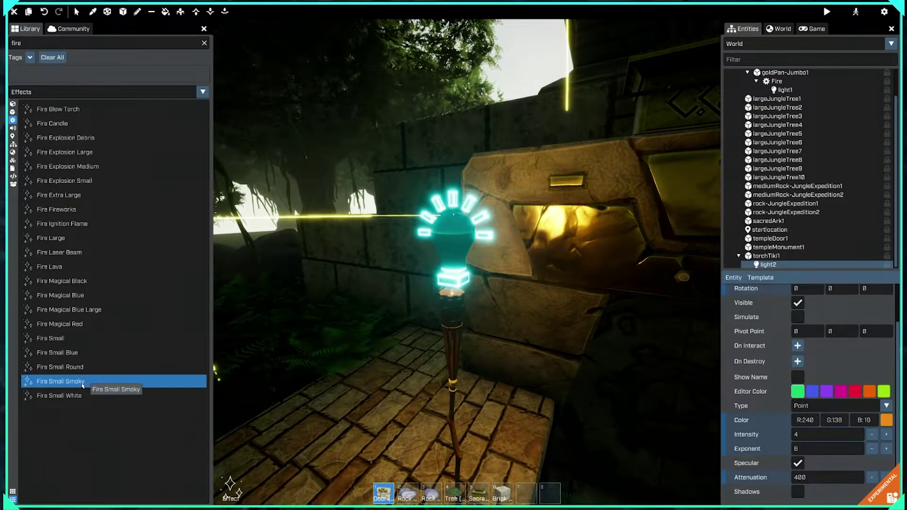
{"action": "left_click_drag", "start_coordinate": [60, 381], "coordinate": [459, 303]}
{"action": "left_click", "coordinate": [472, 307]}
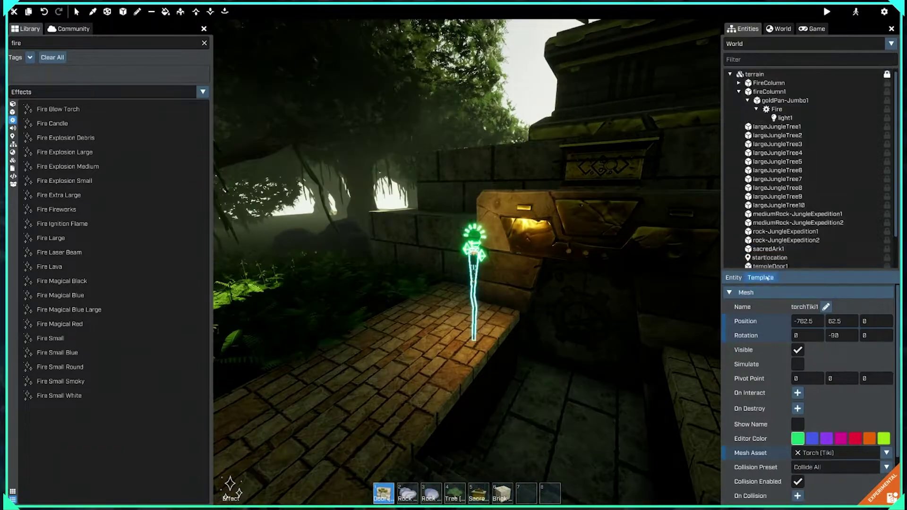
{"action": "type", "text": "TikiTor"}
{"action": "key", "text": "Return"}
Duplicate the lit torch to get four tiki torches flanking the temple door
{"action": "key", "text": "ctrl+d"}
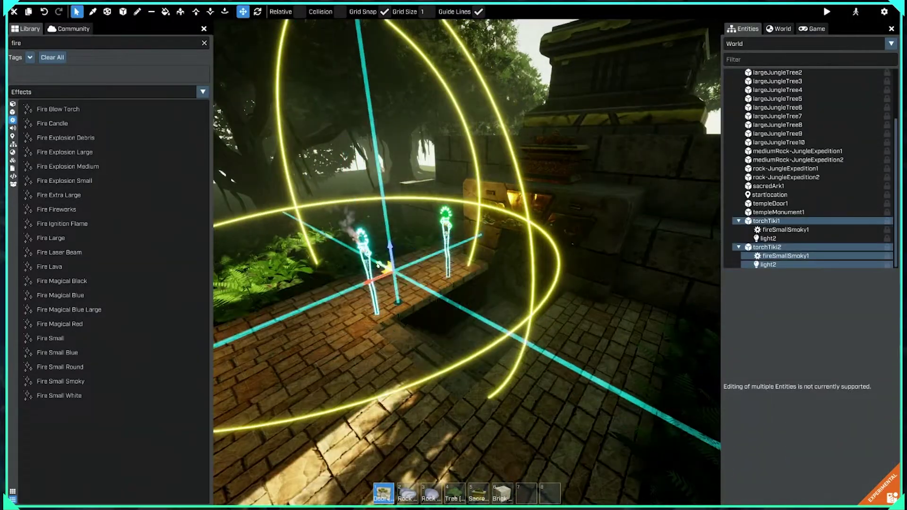
{"action": "left_click", "coordinate": [487, 321]}
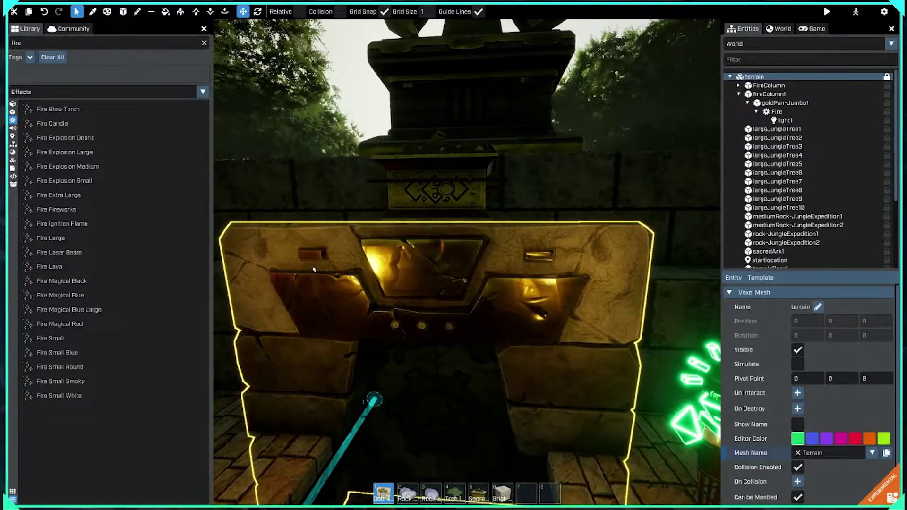
{"action": "type", "text": "chan"}
{"action": "left_click", "coordinate": [373, 401]}
{"action": "key", "text": "ctrl+z"}
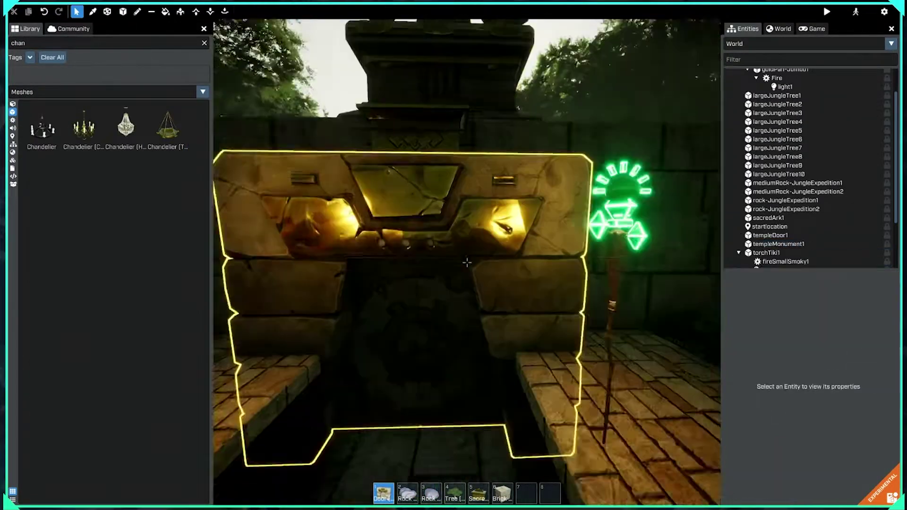
{"action": "key", "text": "ctrl+z"}
{"action": "left_click", "coordinate": [420, 323]}
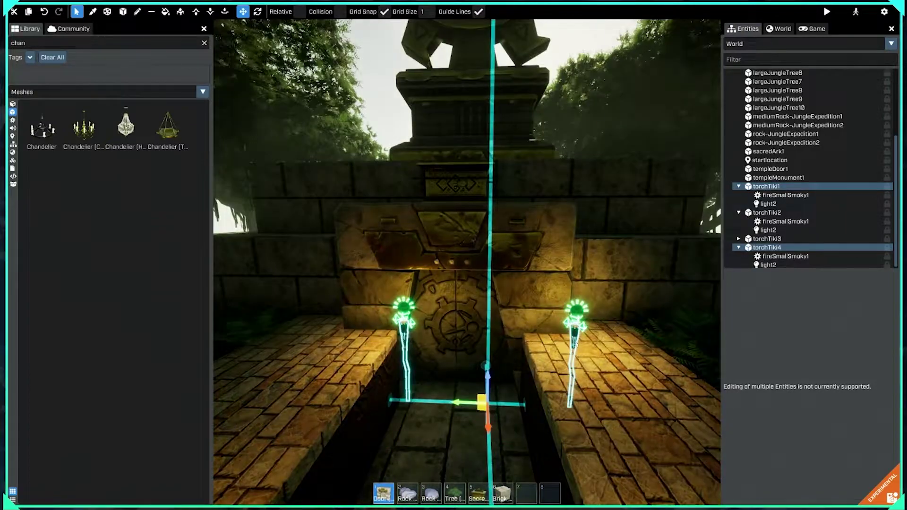
{"action": "left_click", "coordinate": [466, 263]}
{"action": "left_click", "coordinate": [465, 302]}
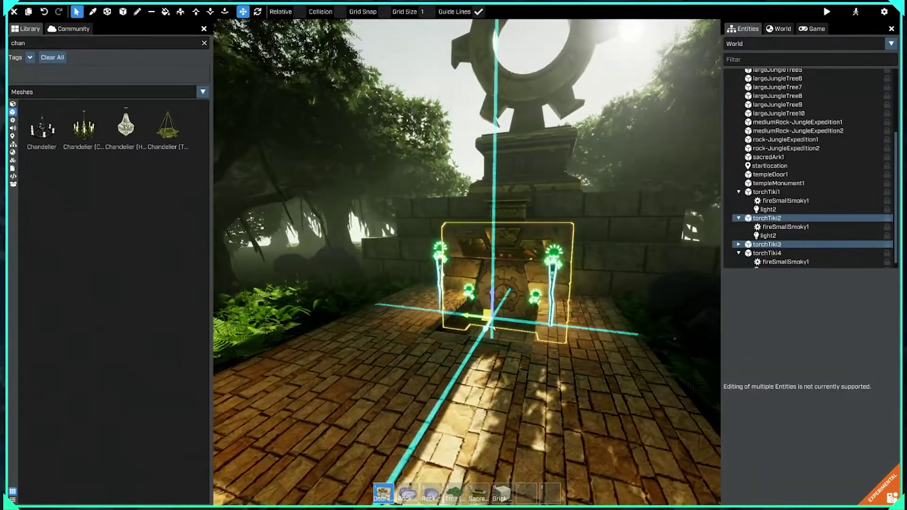
{"action": "left_click", "coordinate": [497, 335]}
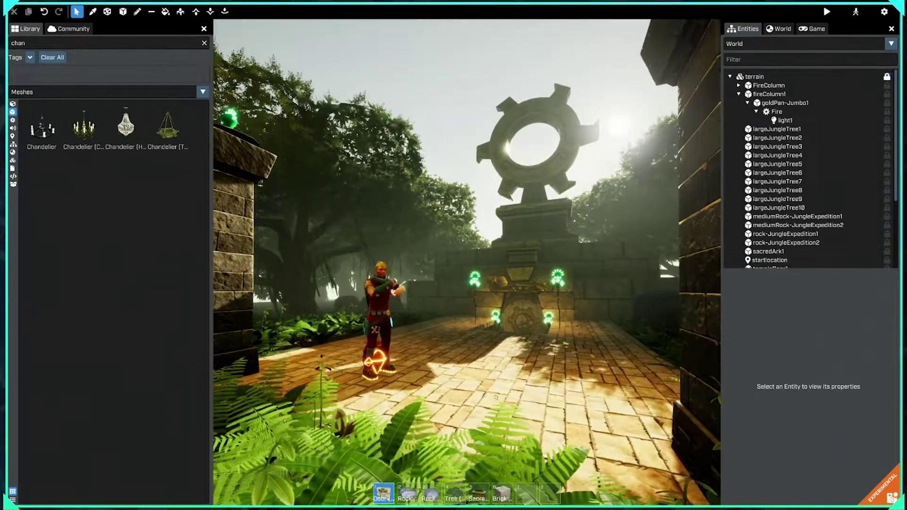
Set the Sky Light Color to a golden 237, 188, 73
{"action": "left_click", "coordinate": [779, 28]}
{"action": "left_click", "coordinate": [807, 188]}
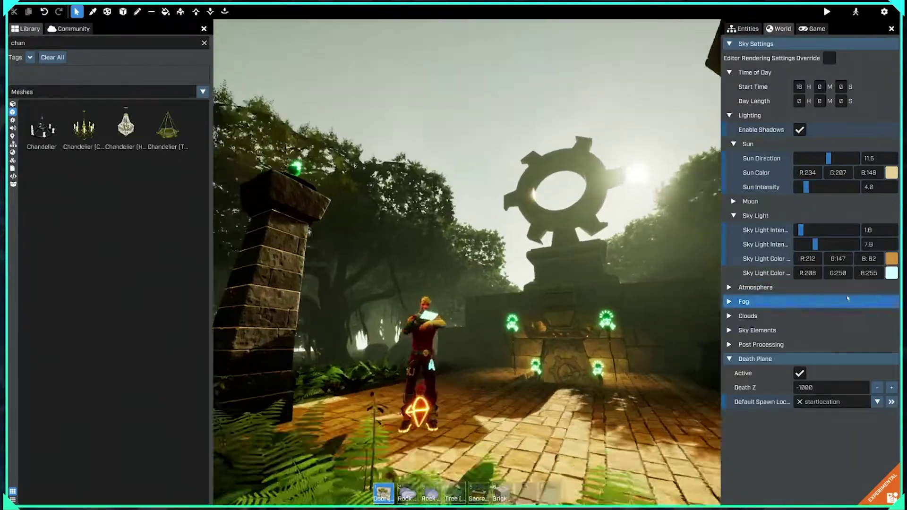
{"action": "left_click", "coordinate": [892, 258]}
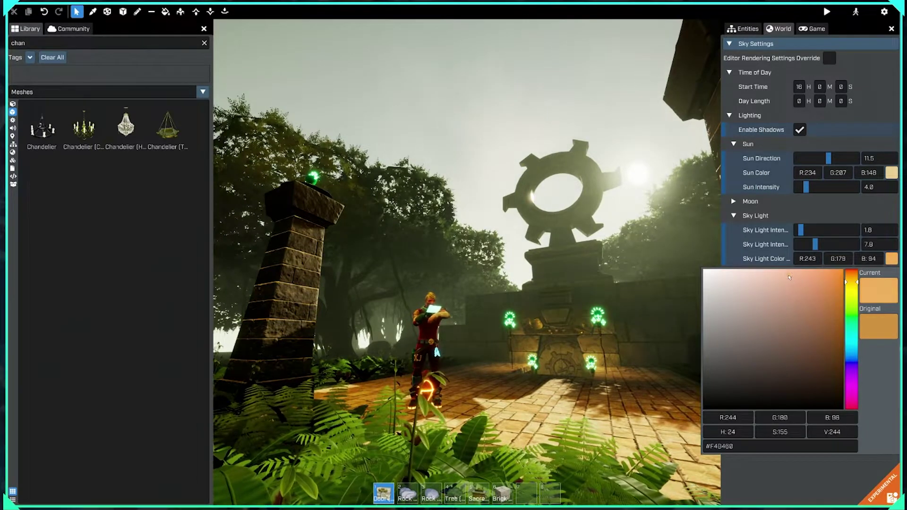
{"action": "left_click", "coordinate": [878, 326]}
{"action": "left_click", "coordinate": [892, 259]}
{"action": "left_click", "coordinate": [891, 259]}
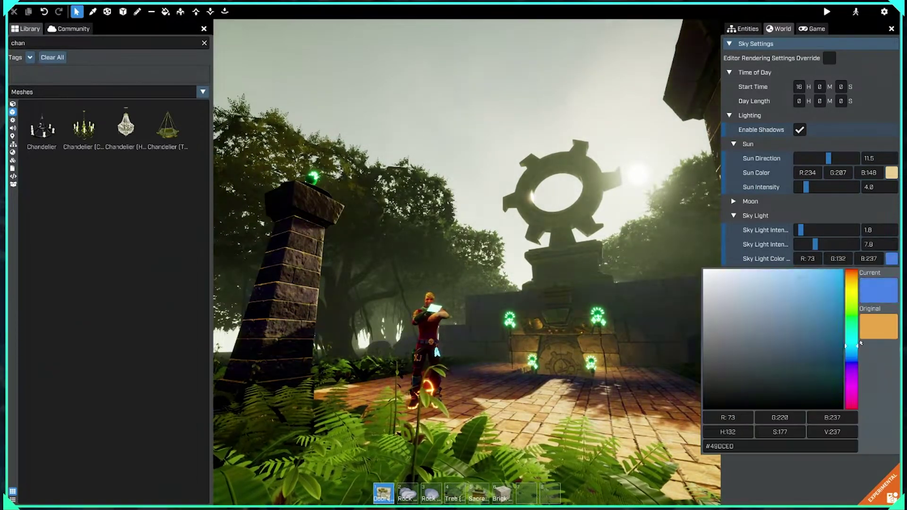
{"action": "left_click", "coordinate": [851, 270]}
Discard a trial Sun Color change and swing the Sun Direction to 11.5
{"action": "left_click", "coordinate": [892, 173]}
{"action": "left_click_drag", "start_coordinate": [791, 199], "coordinate": [765, 230]}
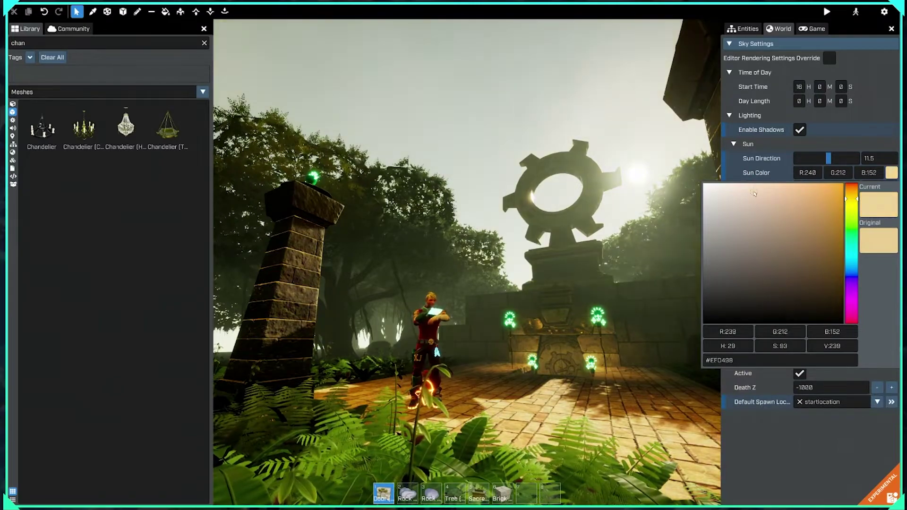
{"action": "key", "text": "Escape"}
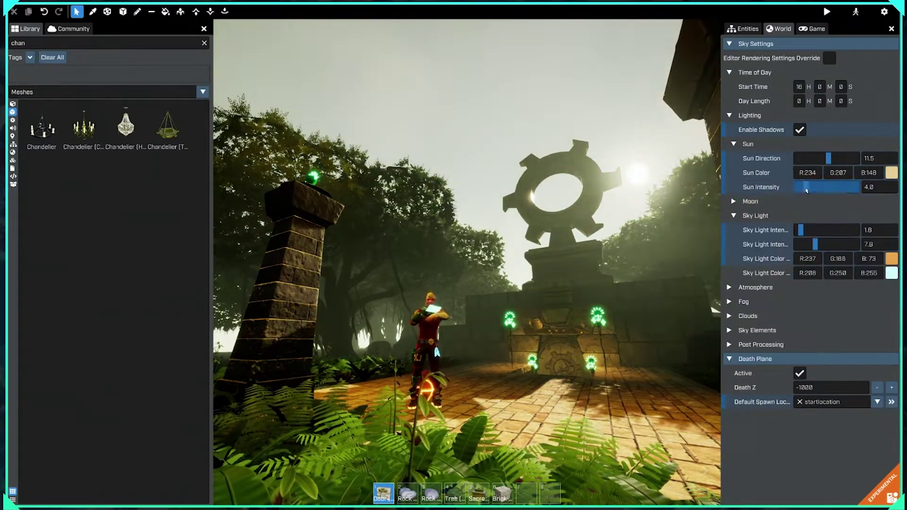
{"action": "left_click", "coordinate": [427, 331]}
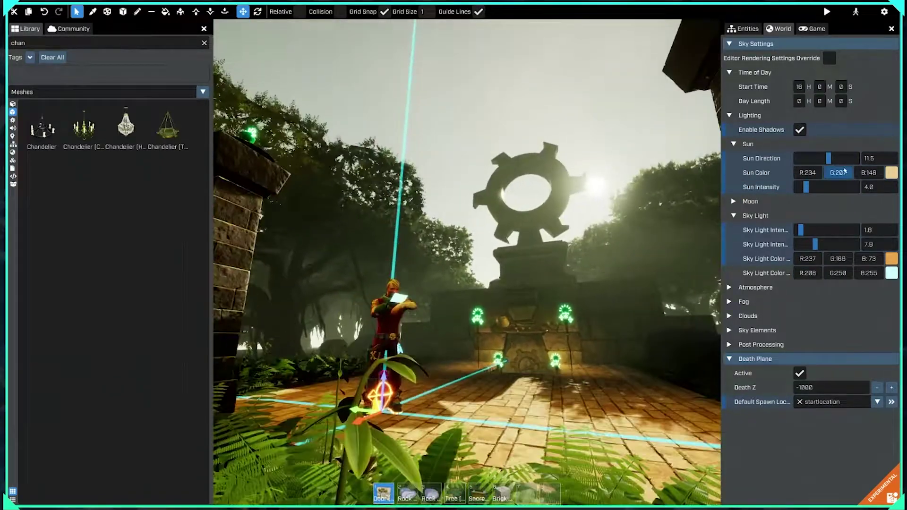
{"action": "mouse_move", "coordinate": [829, 158]}
{"action": "left_mouse_down"}
{"action": "mouse_move", "coordinate": [847, 161]}
{"action": "mouse_move", "coordinate": [803, 172]}
{"action": "left_mouse_up"}
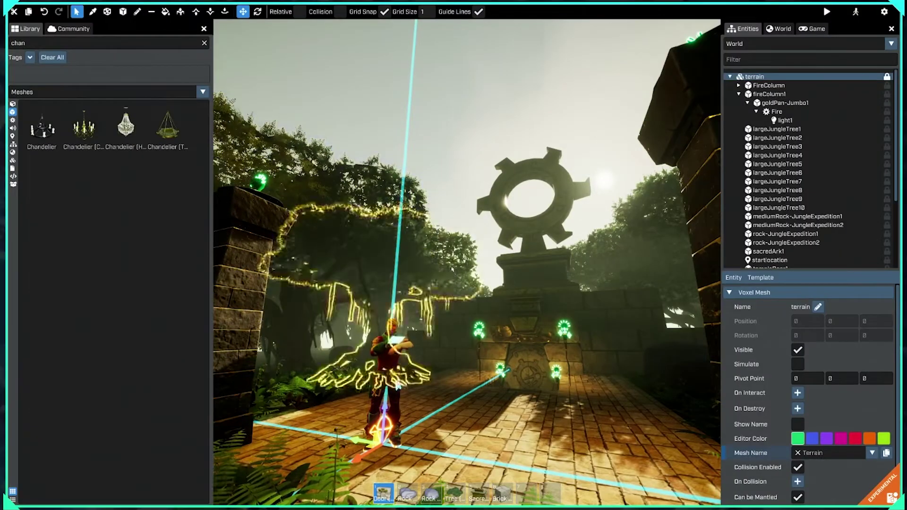
Tint the fog a light green, 149, 221, 71
{"action": "left_click", "coordinate": [779, 29]}
{"action": "left_click", "coordinate": [886, 172]}
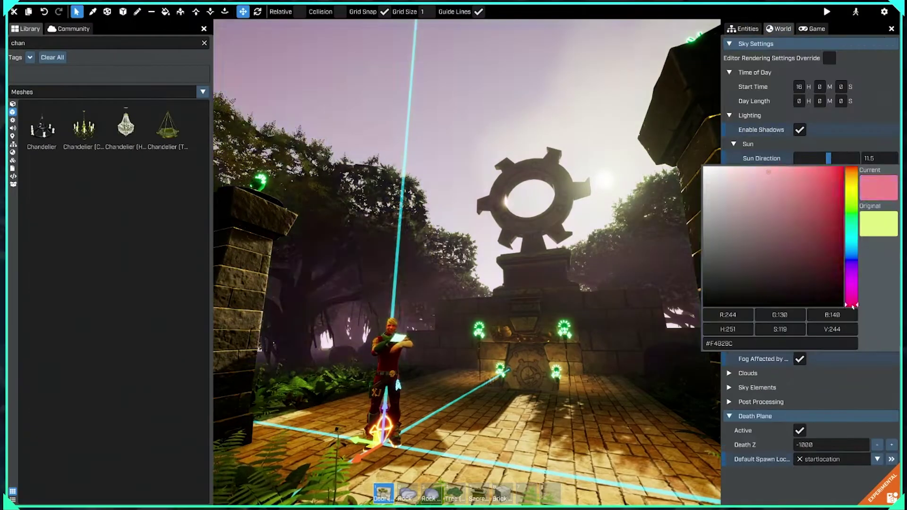
{"action": "left_click_drag", "start_coordinate": [850, 293], "coordinate": [841, 189]}
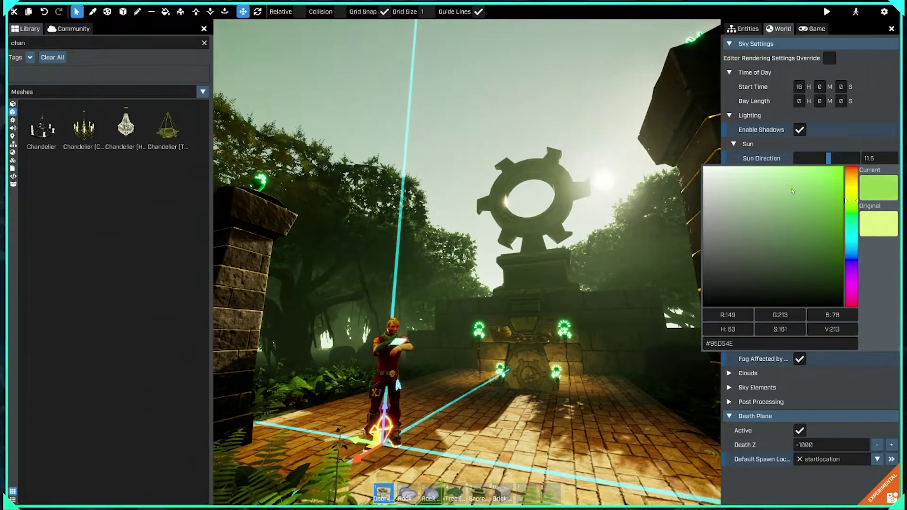
{"action": "left_click", "coordinate": [866, 363]}
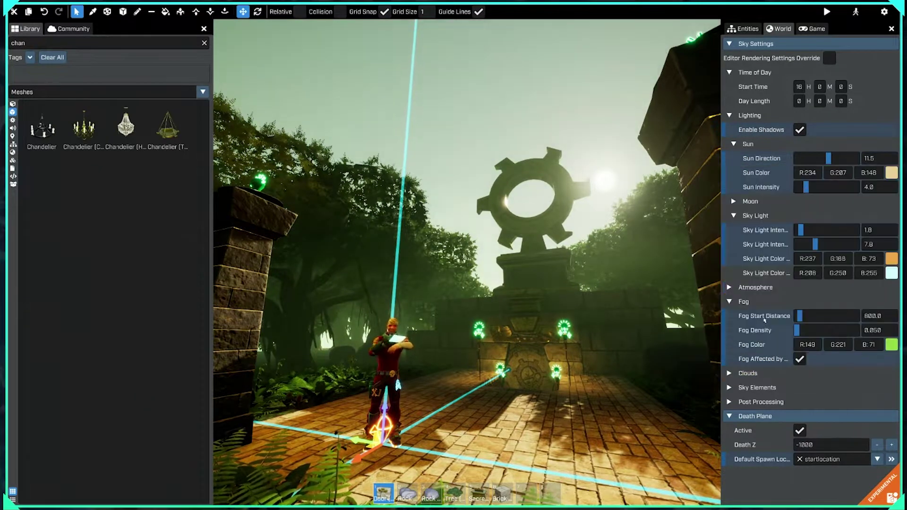
Shift the sky light colour to an olive yellow and review the atmospheric scattering colour
{"action": "left_click", "coordinate": [816, 235]}
{"action": "left_click_drag", "start_coordinate": [837, 155], "coordinate": [843, 138]}
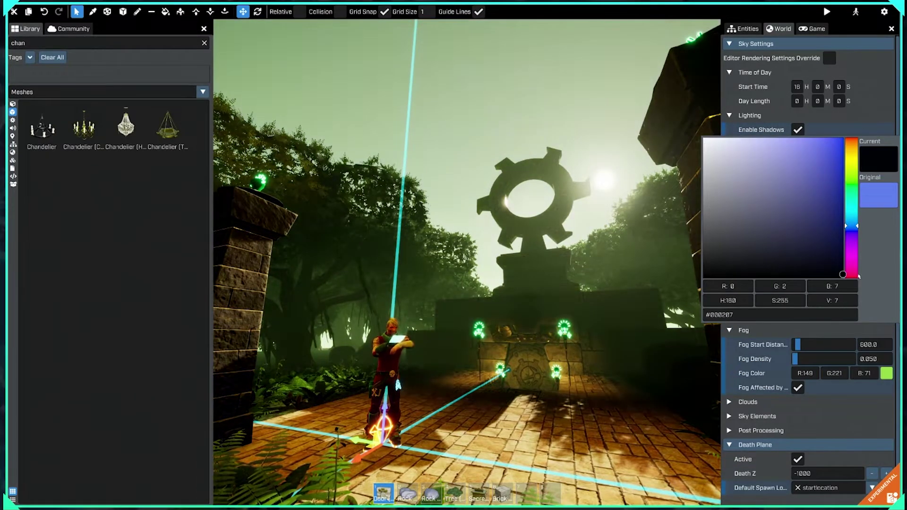
{"action": "left_click_drag", "start_coordinate": [851, 227], "coordinate": [851, 161]}
{"action": "left_click", "coordinate": [844, 140]}
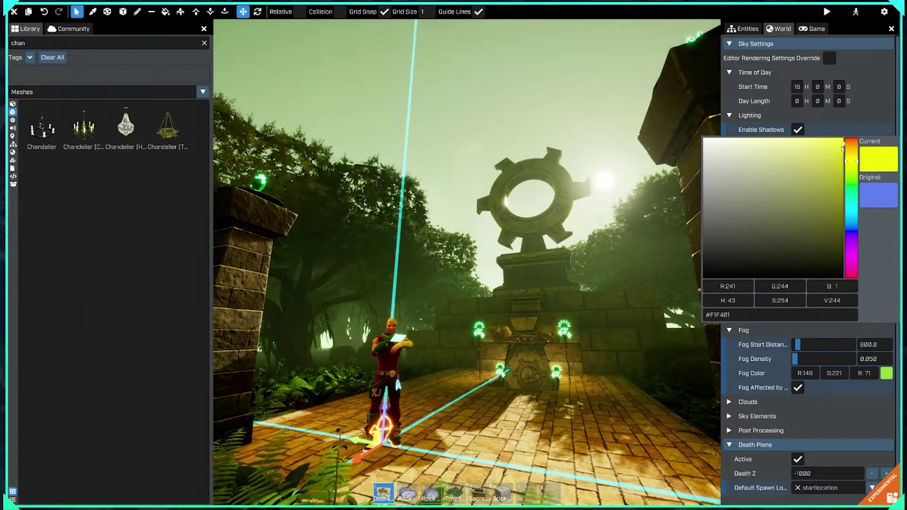
{"action": "left_click_drag", "start_coordinate": [789, 198], "coordinate": [796, 209]}
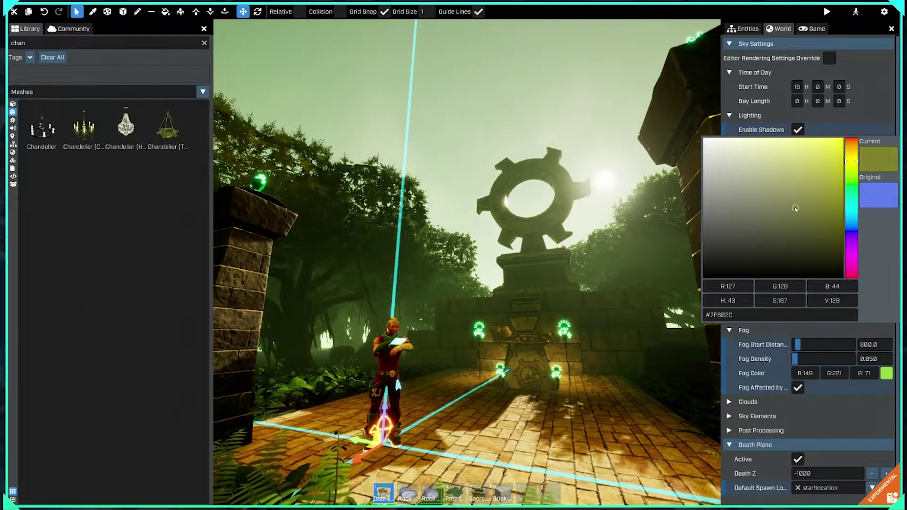
{"action": "left_click", "coordinate": [887, 302]}
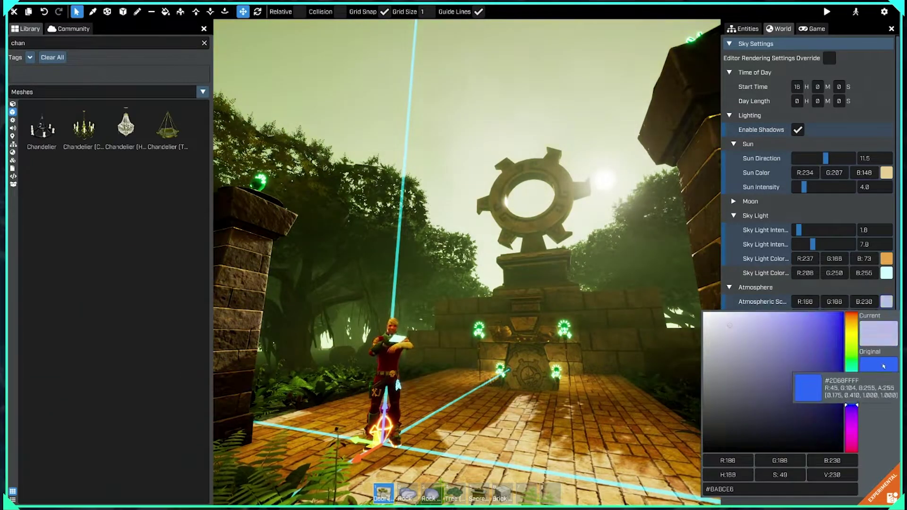
{"action": "left_click", "coordinate": [887, 316]}
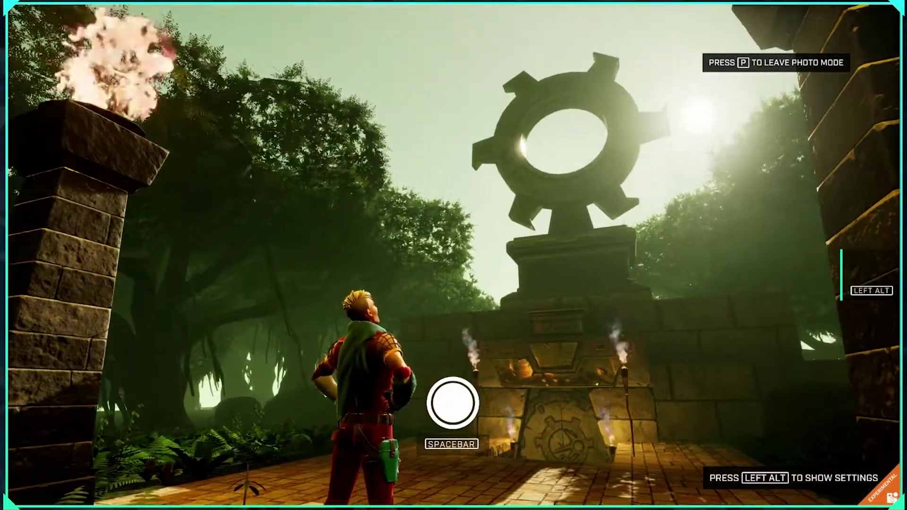
Take two photos of the torch-lit temple, then exit photo mode
{"action": "key", "text": "space"}
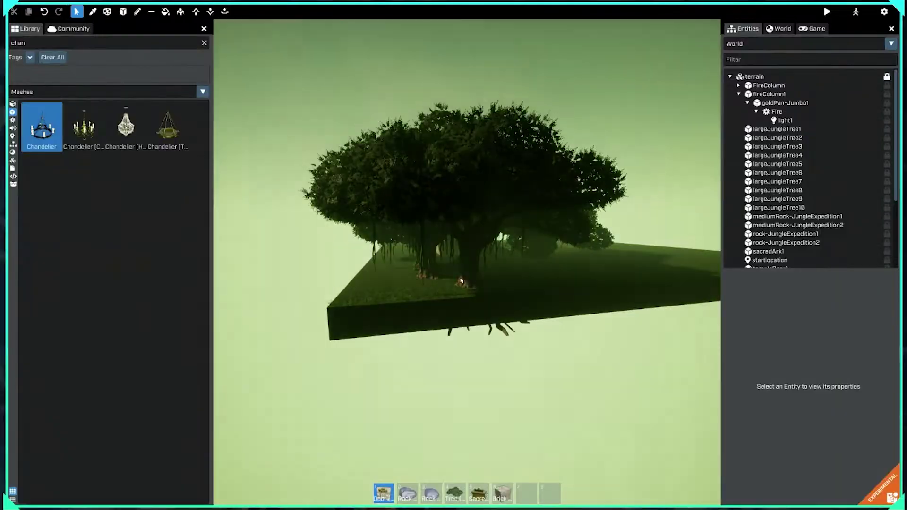
{"action": "left_click", "coordinate": [466, 262]}
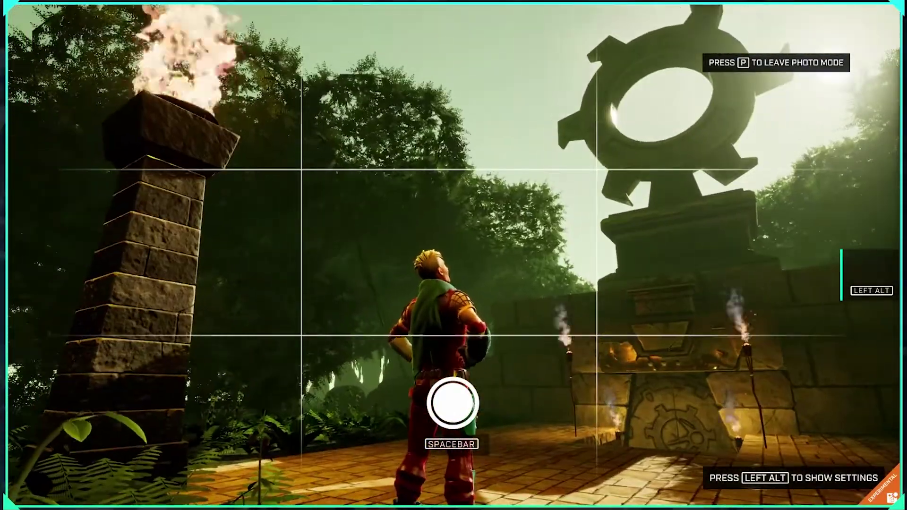
{"action": "key", "text": "space"}
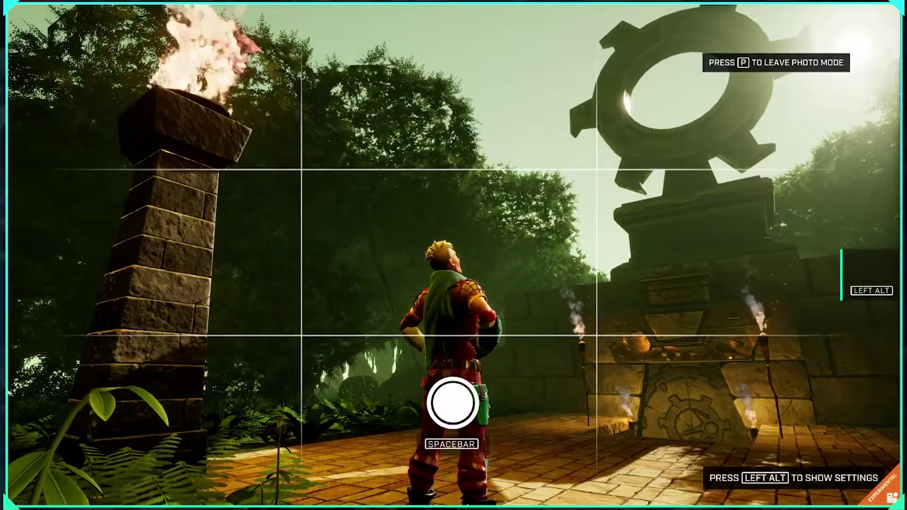
{"action": "key", "text": "p"}
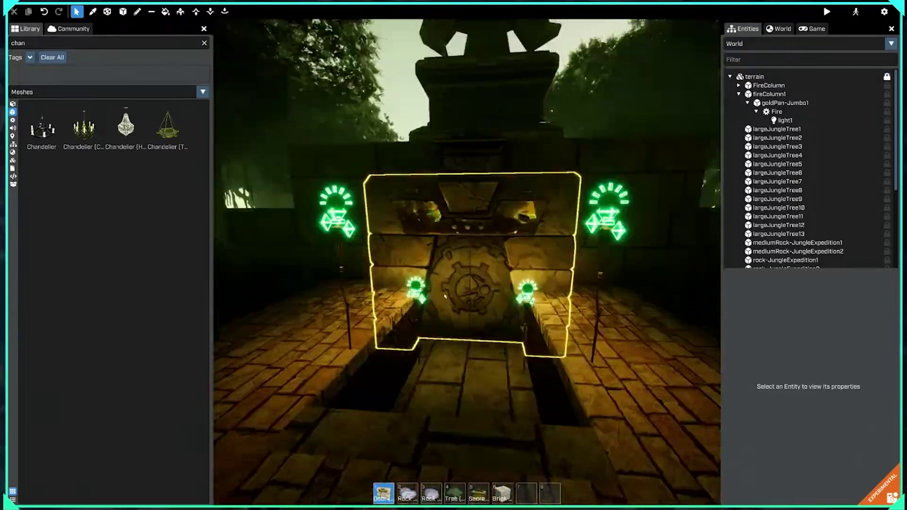
Bring up the save-changes prompt with Escape
{"action": "key", "text": "Escape"}
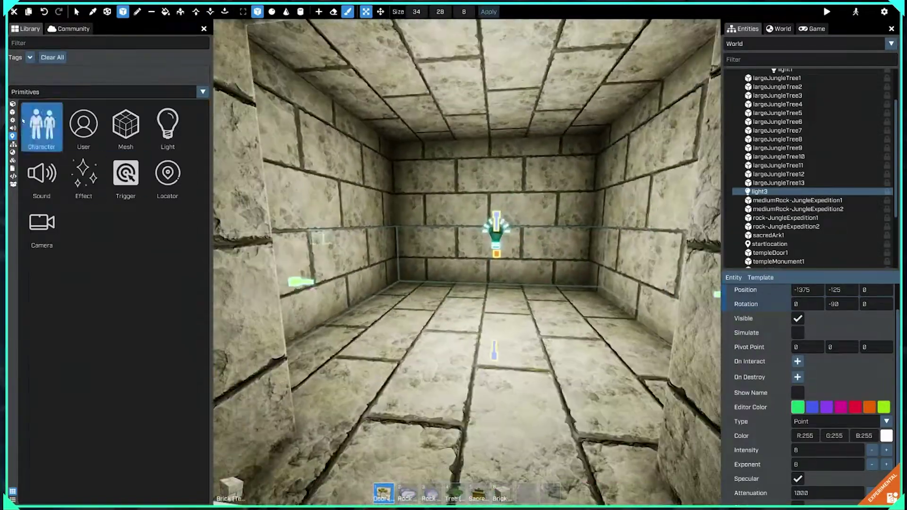
Place an open antique book, a closed book and a red bookbag beside the skeleton
{"action": "left_click", "coordinate": [13, 104]}
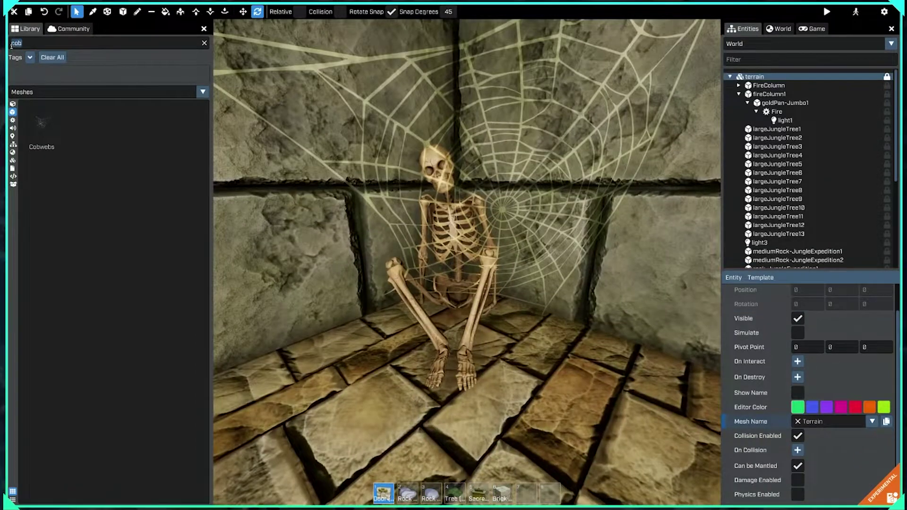
{"action": "type", "text": "b"}
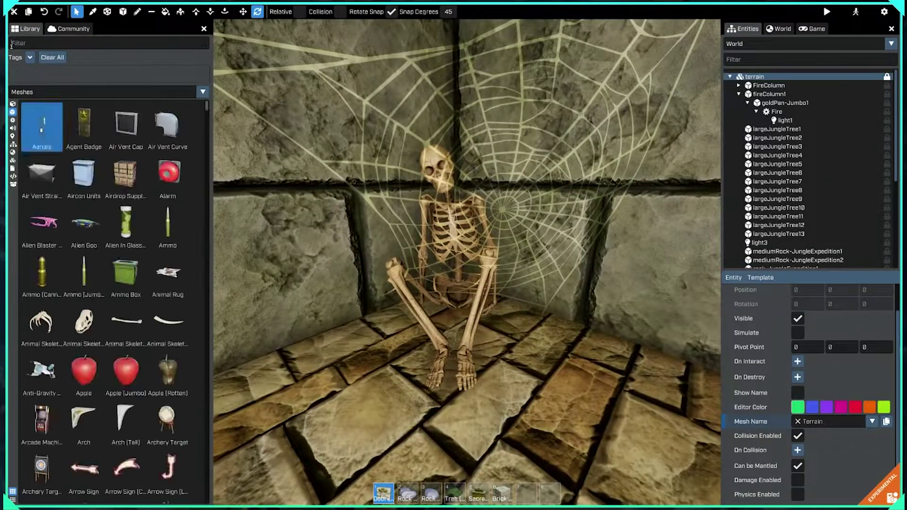
{"action": "type", "text": "ook"}
{"action": "left_click_drag", "start_coordinate": [134, 147], "coordinate": [308, 392]}
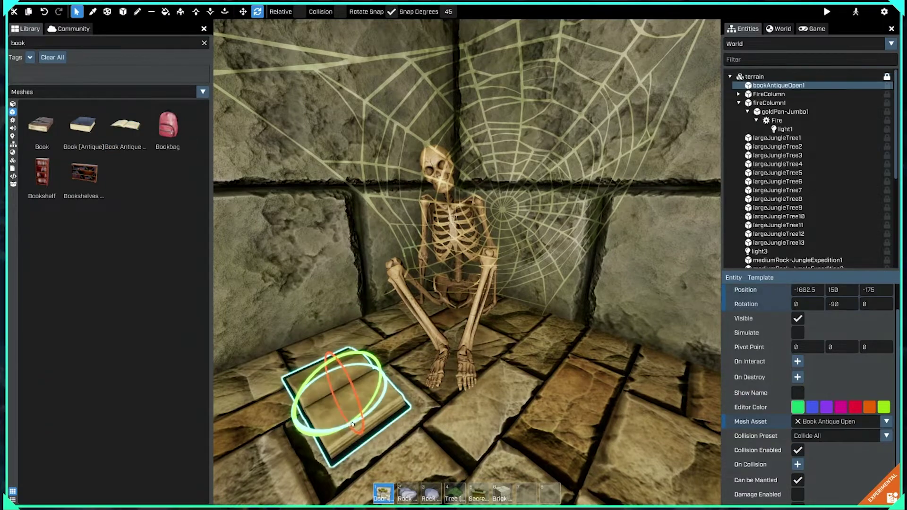
{"action": "left_click_drag", "start_coordinate": [42, 125], "coordinate": [334, 365]}
{"action": "left_click_drag", "start_coordinate": [167, 126], "coordinate": [528, 329]}
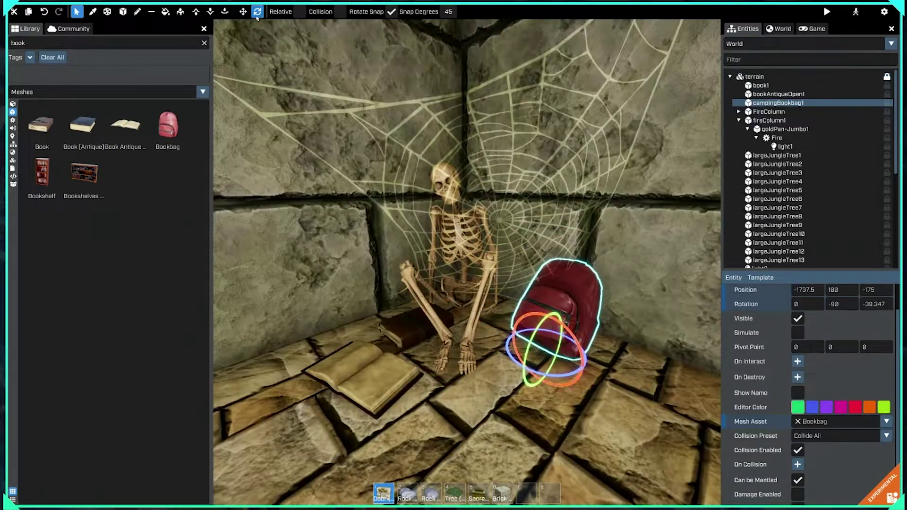
Place a Torch (Camping) flashlight by the skeleton, rotate it, and search the Library for vines
{"action": "type", "text": "torc"}
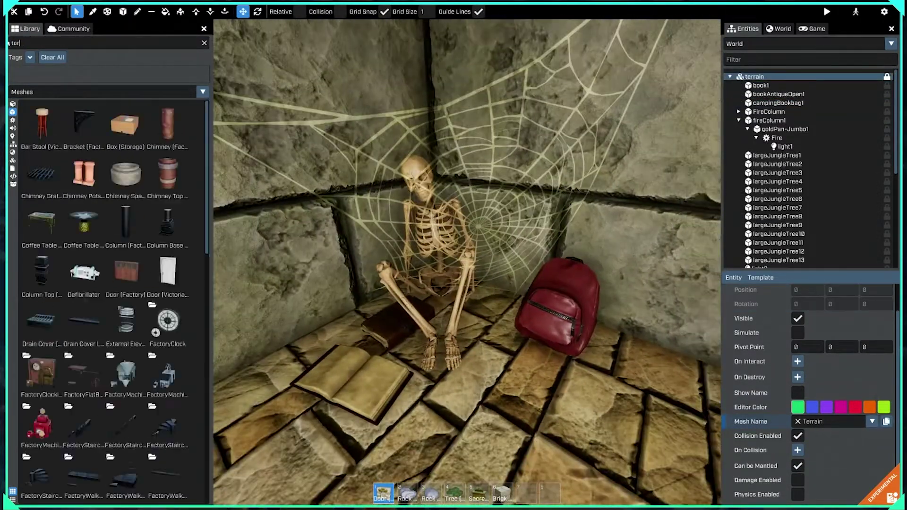
{"action": "left_click_drag", "start_coordinate": [54, 128], "coordinate": [563, 436]}
{"action": "key", "text": "e"}
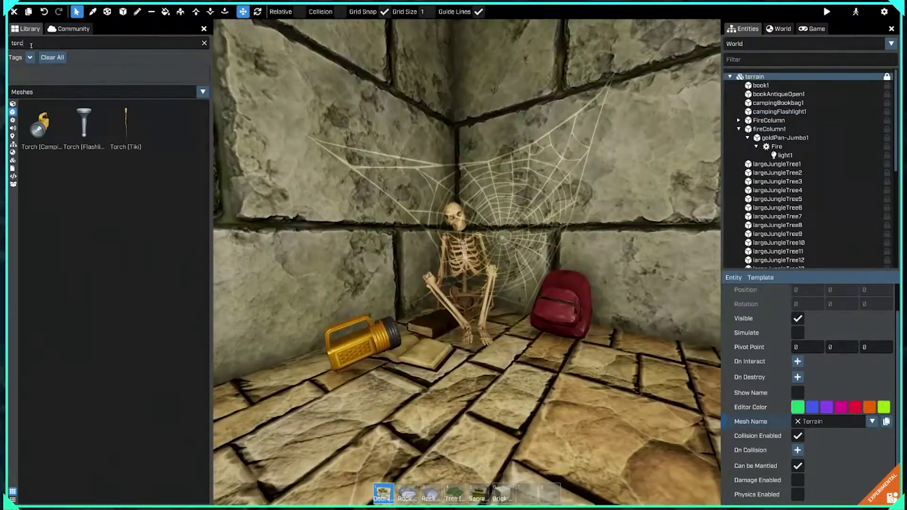
{"action": "type", "text": "wines"}
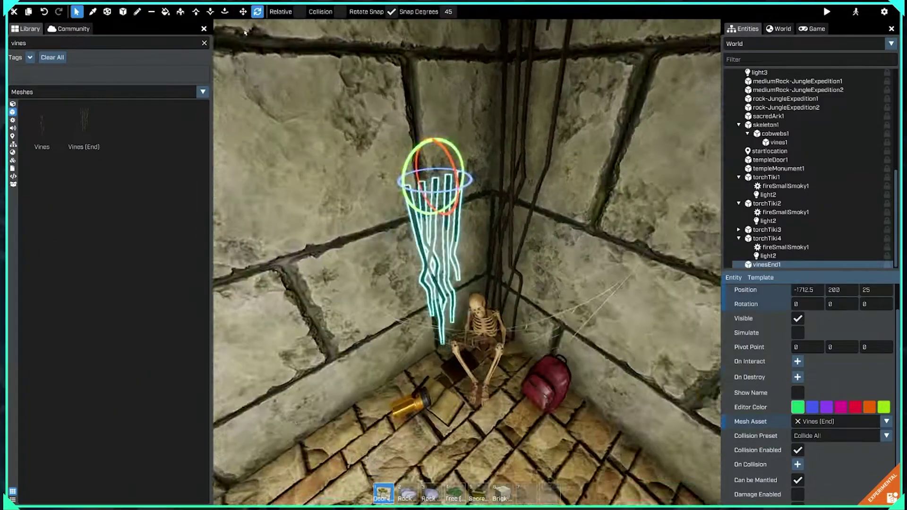
{"action": "type", "text": "plant"}
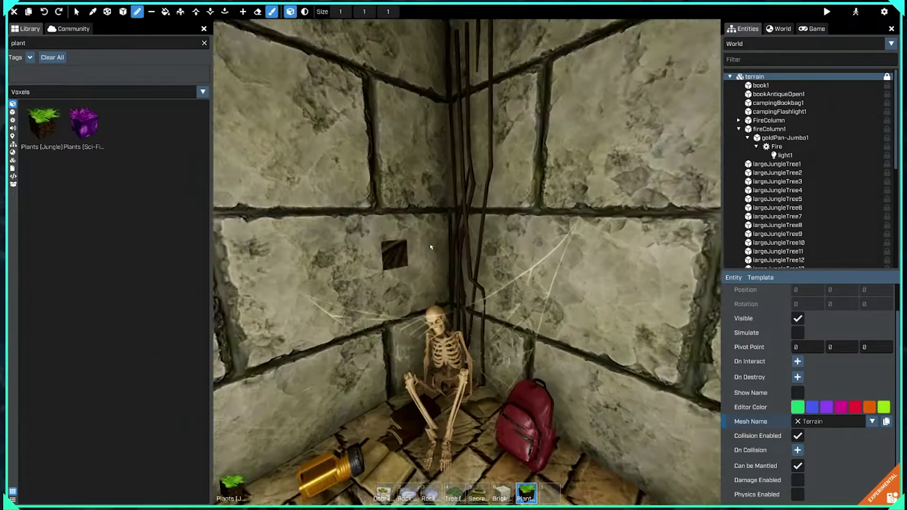
{"action": "type", "text": "q"}
Duplicate and rotate the second vines piece over the skeleton corner, then touch up the jungle plant voxels
{"action": "left_click", "coordinate": [437, 319]}
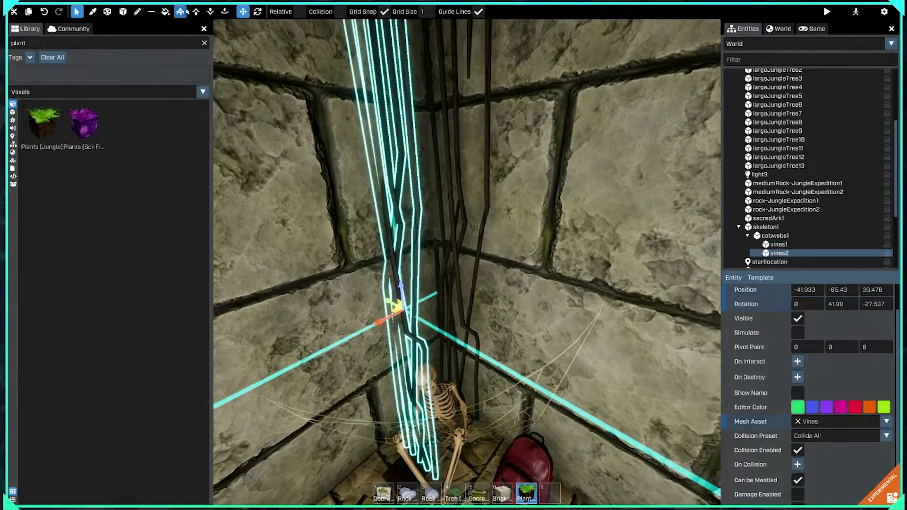
{"action": "left_click", "coordinate": [257, 12]}
{"action": "key", "text": "ctrl+d"}
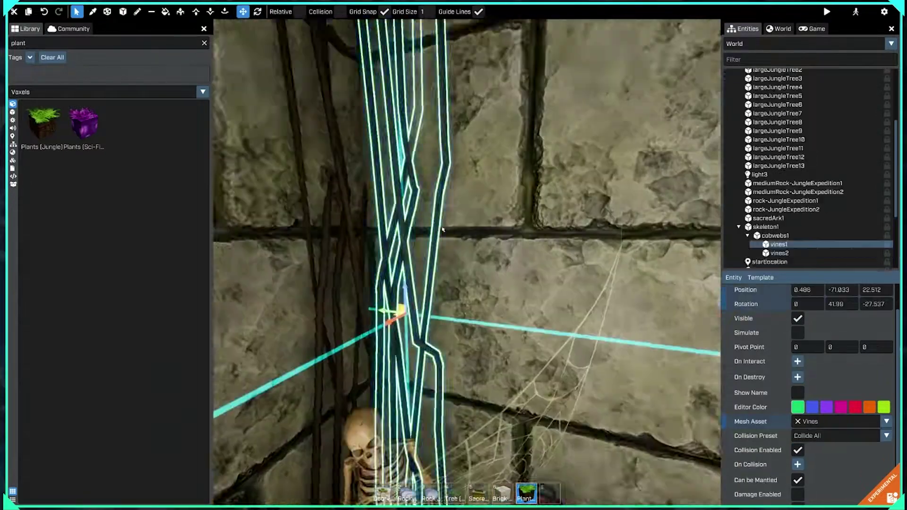
{"action": "key", "text": "e"}
{"action": "left_click", "coordinate": [243, 11]}
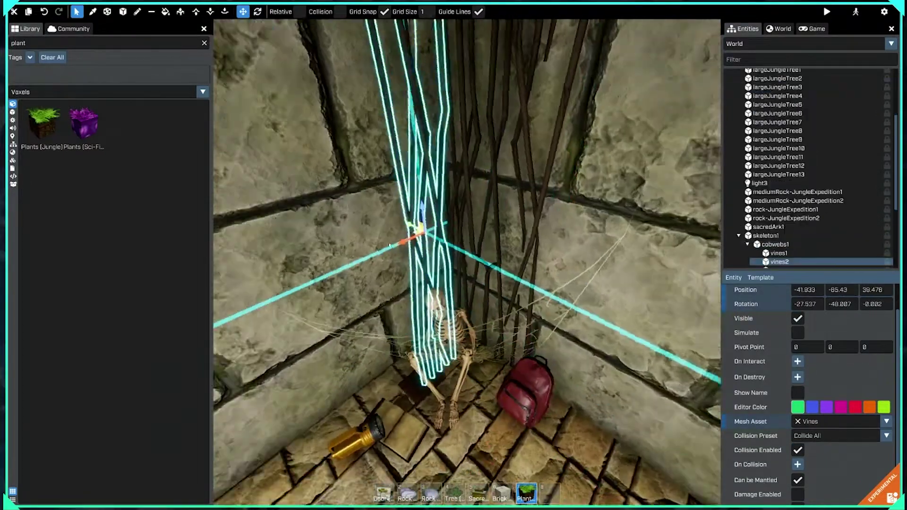
{"action": "right_click_drag", "start_coordinate": [461, 252], "coordinate": [316, 273]}
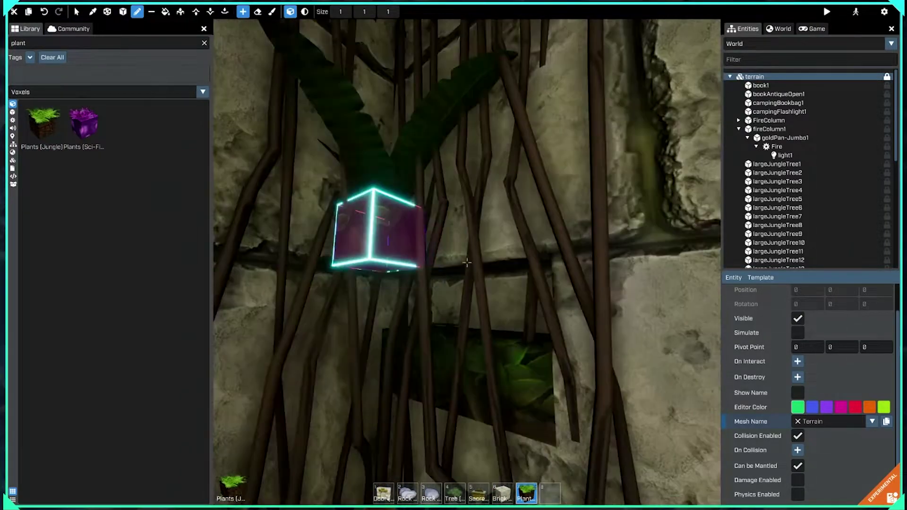
{"action": "left_click", "coordinate": [258, 11]}
{"action": "key", "text": "s"}
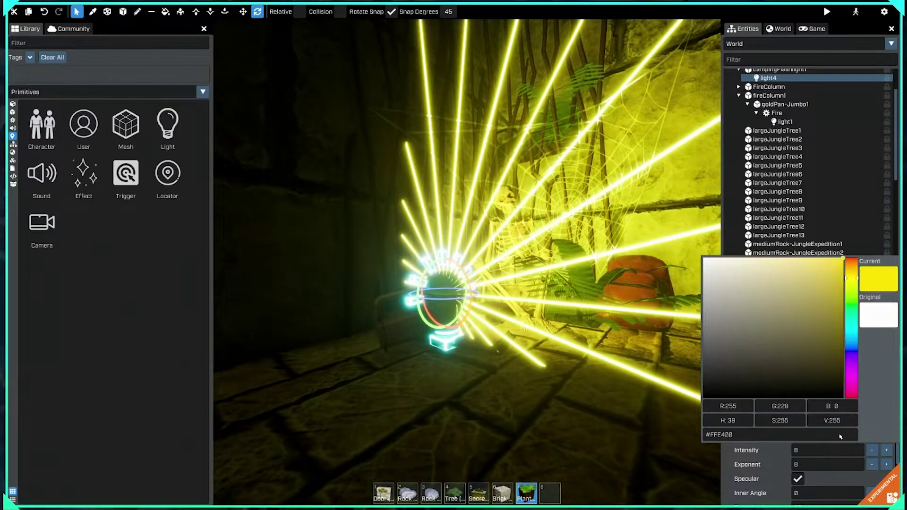
Set the yellow light's Intensity to 2 and select light5 under the chandelier
{"action": "left_click", "coordinate": [802, 449]}
{"action": "type", "text": "2"}
{"action": "scroll", "coordinate": [810, 464], "scroll_direction": "down", "scroll_amount": 3}
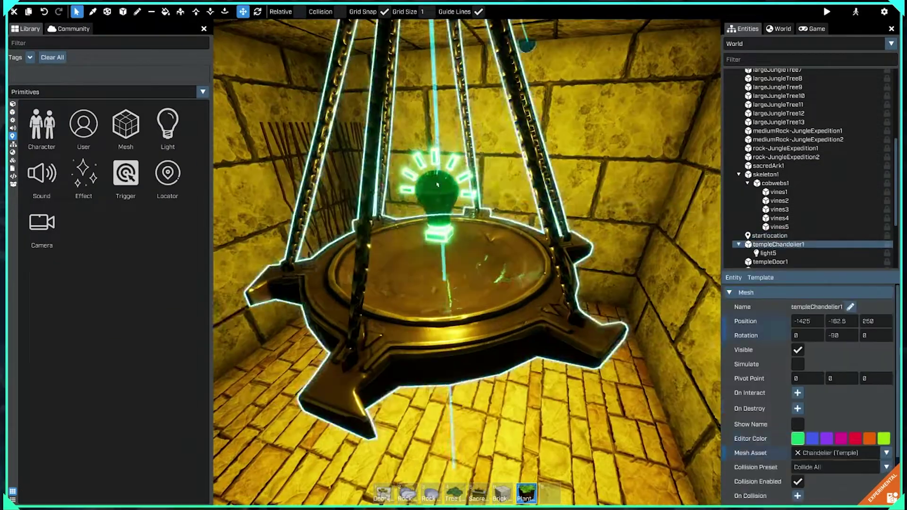
{"action": "left_click", "coordinate": [438, 184]}
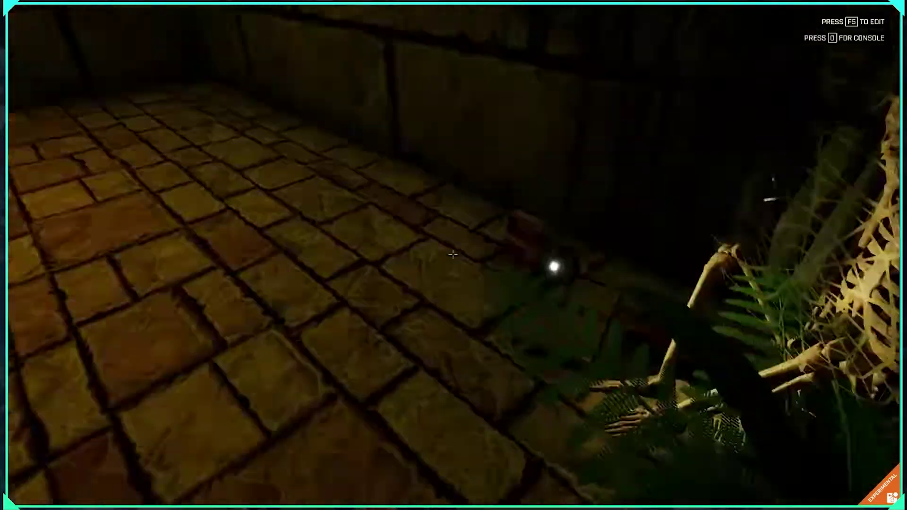
Take a timed photo-mode shot of the frightened character beside the cobwebbed skeleton
{"action": "key", "text": "p"}
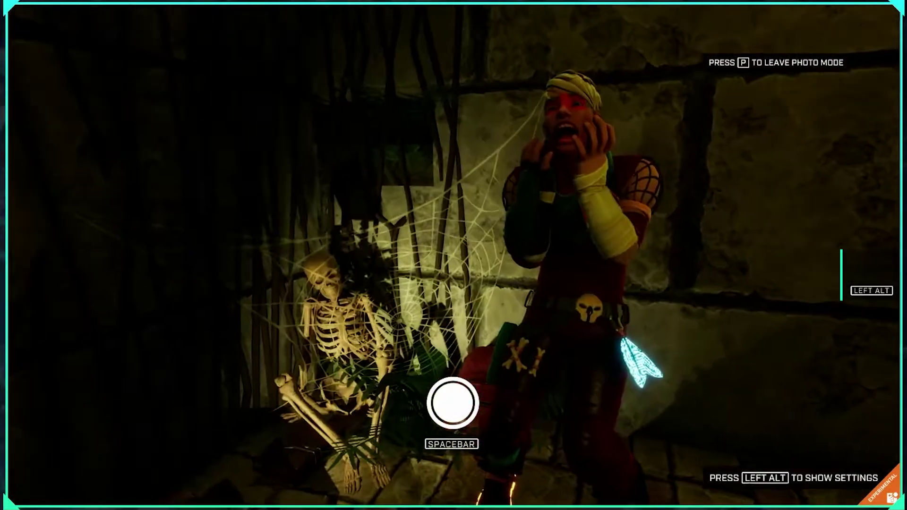
{"action": "key", "text": "alt"}
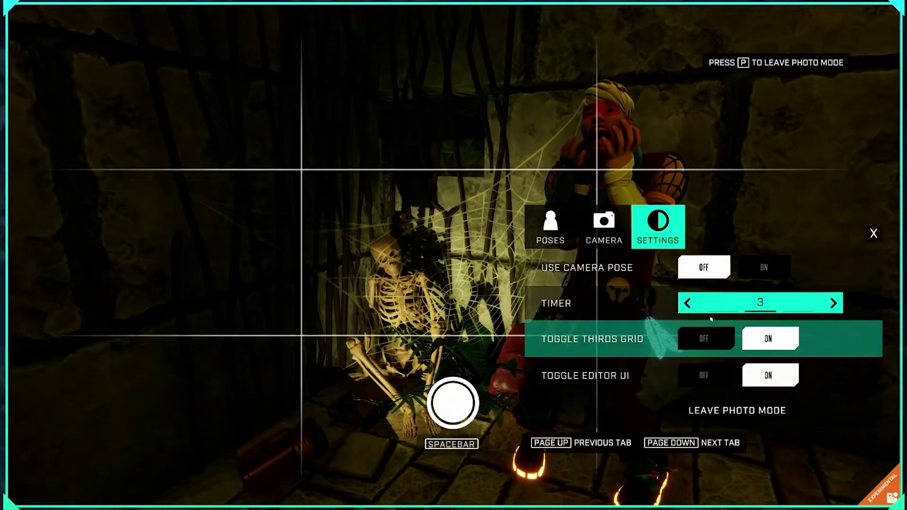
{"action": "key", "text": "space"}
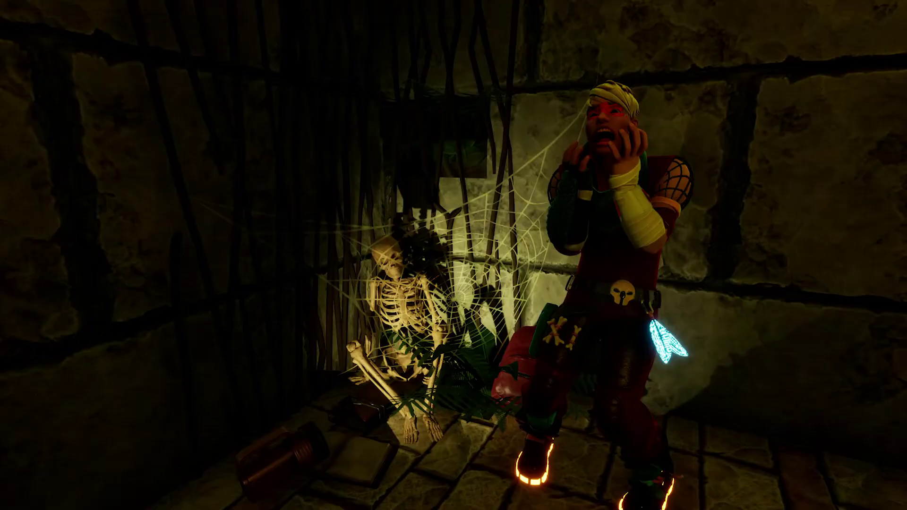